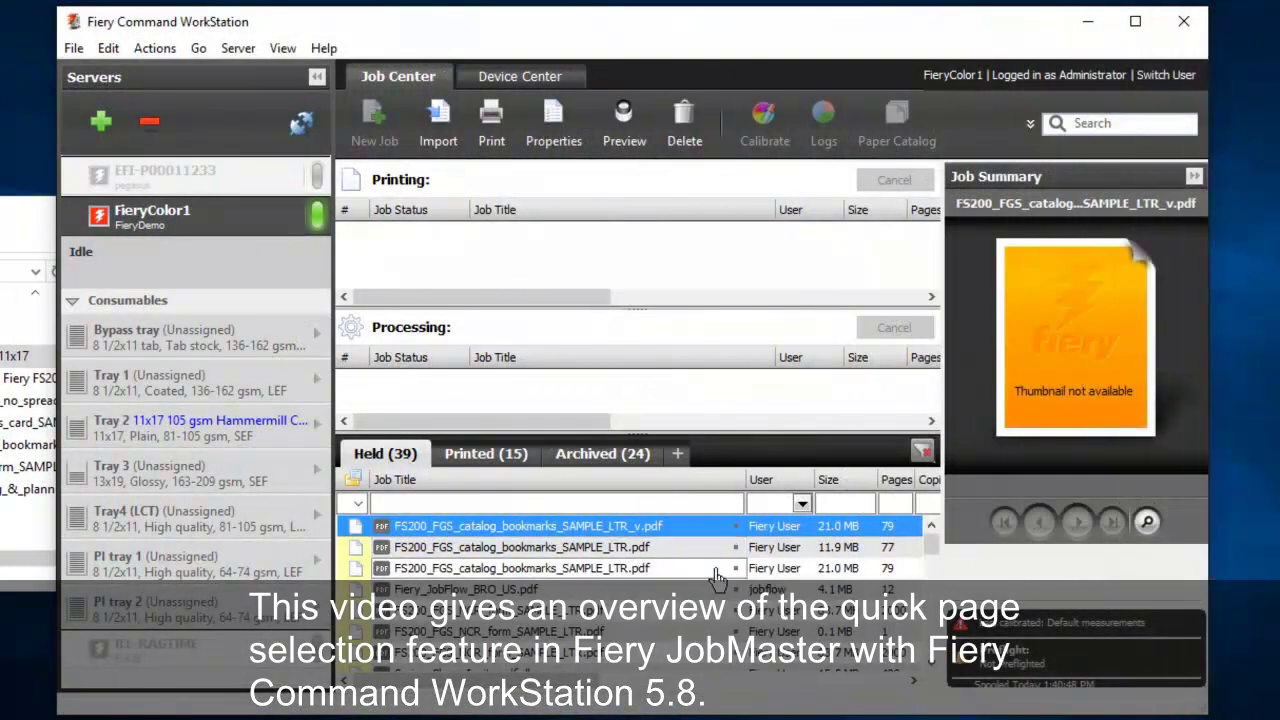
# Open the held job FS200_FGS_catalog_bookmarks_SAMPLE_LTR_v.pdf in JobMaster from its context menu.
pyautogui.rightClick(696, 532)
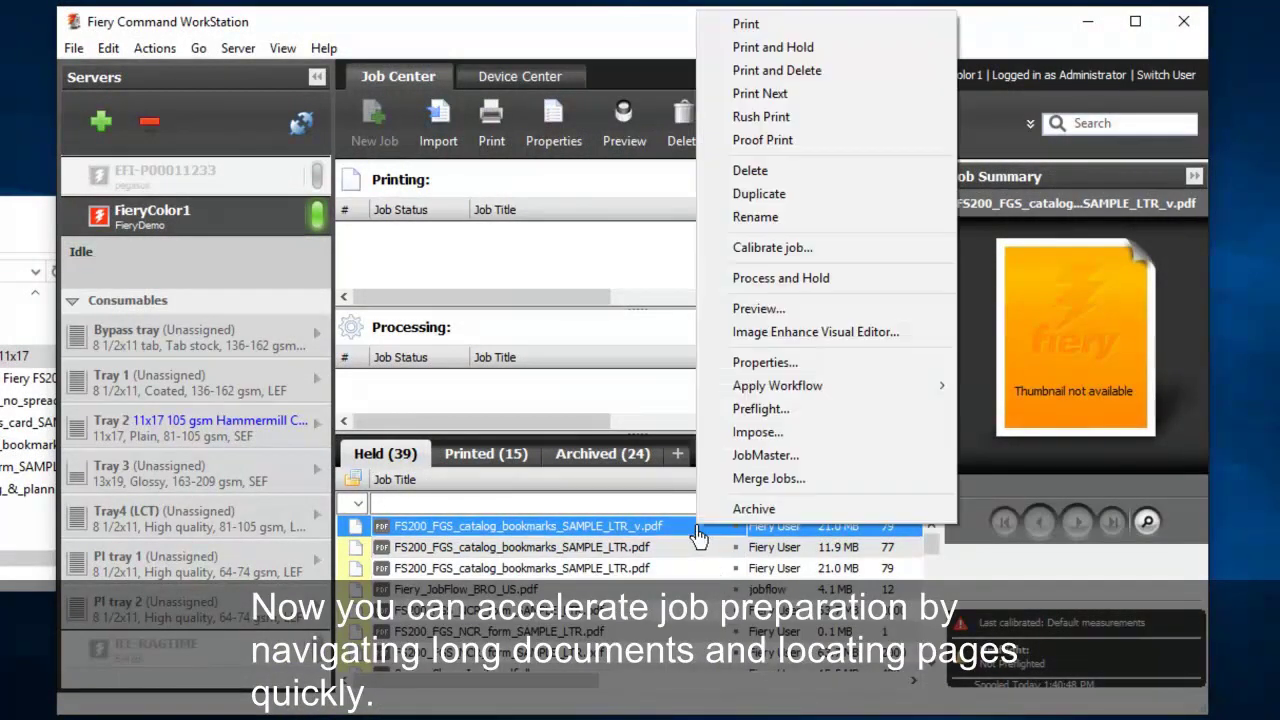
pyautogui.click(749, 465)
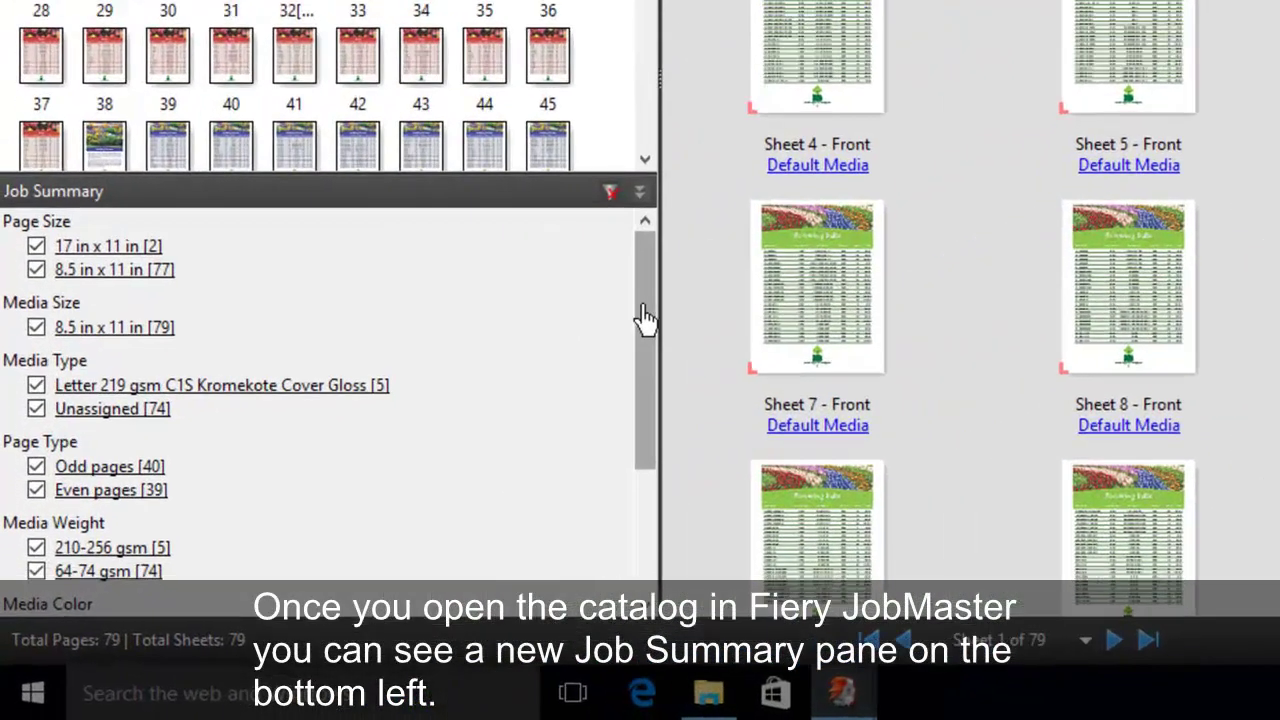
# Scroll the Job Summary to review the catalog's page sizes, media, page types and bookmarks.
pyautogui.moveTo(645, 318); pyautogui.dragTo(637, 404)
pyautogui.moveTo(728, 360); pyautogui.dragTo(760, 225)
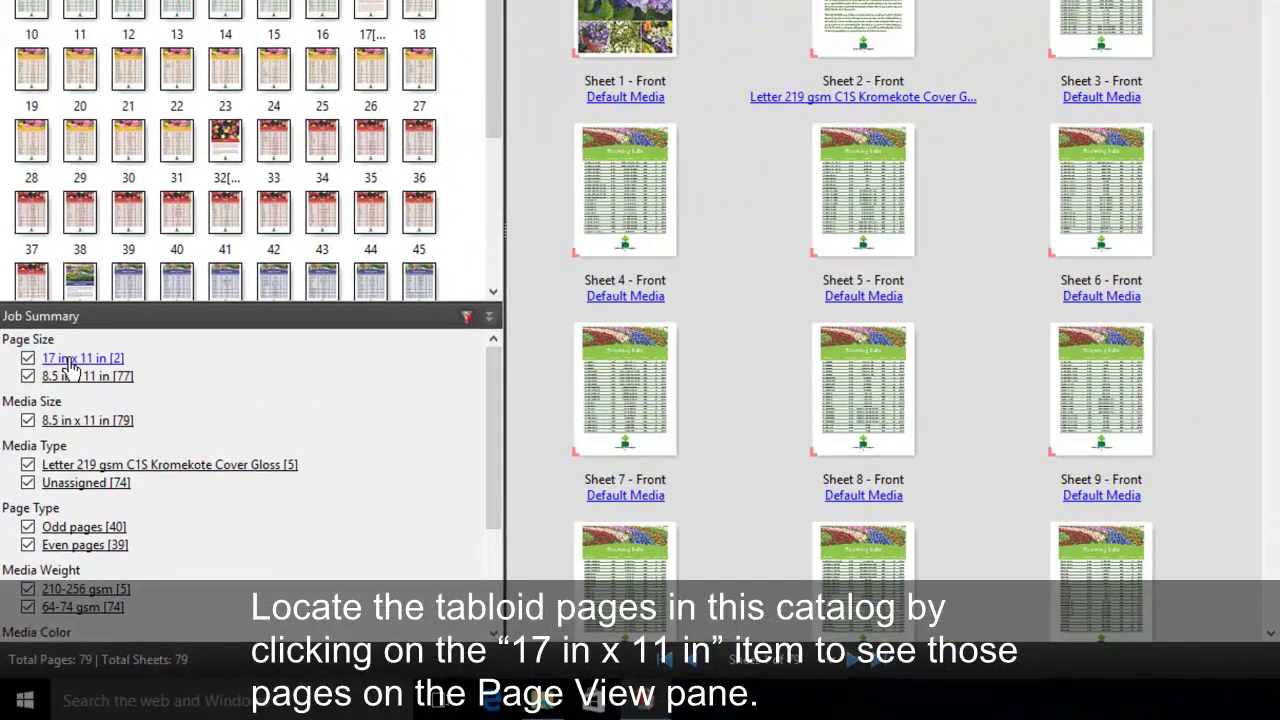
# Select the 17 x 11 in tabloid pages 77 and 78 and convert them to grayscale.
pyautogui.click(70, 361)
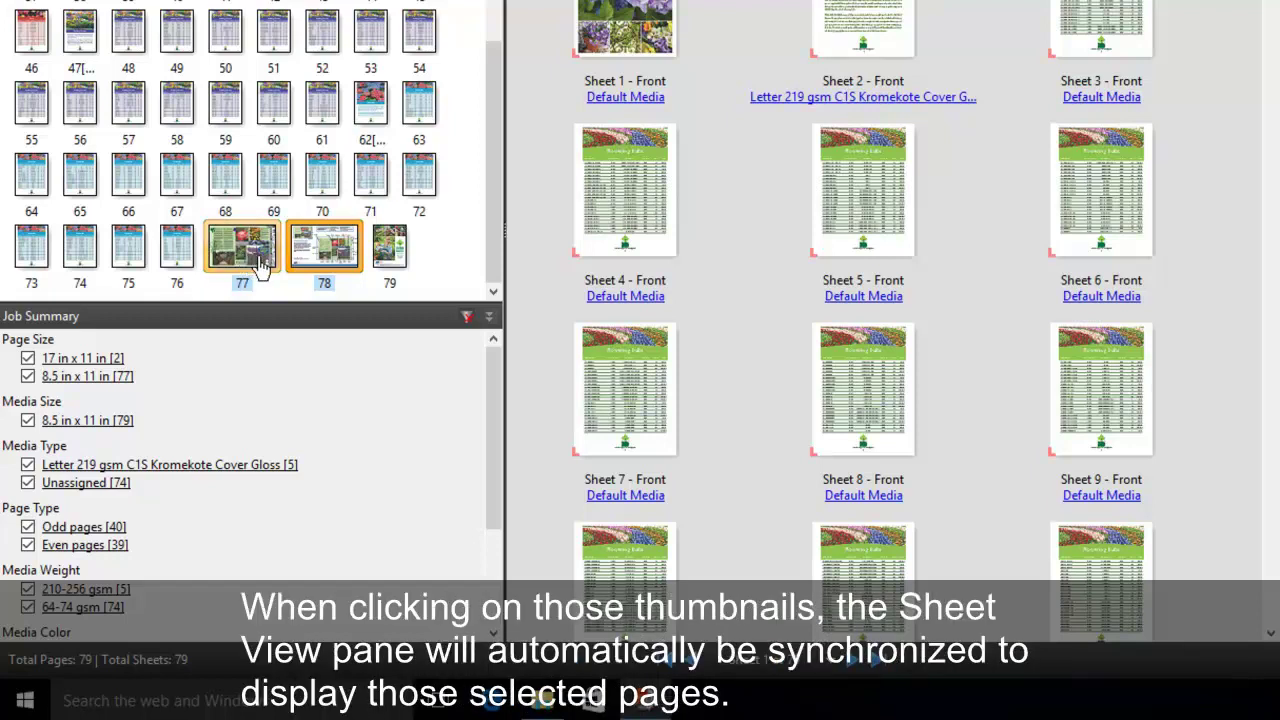
pyautogui.click(259, 266)
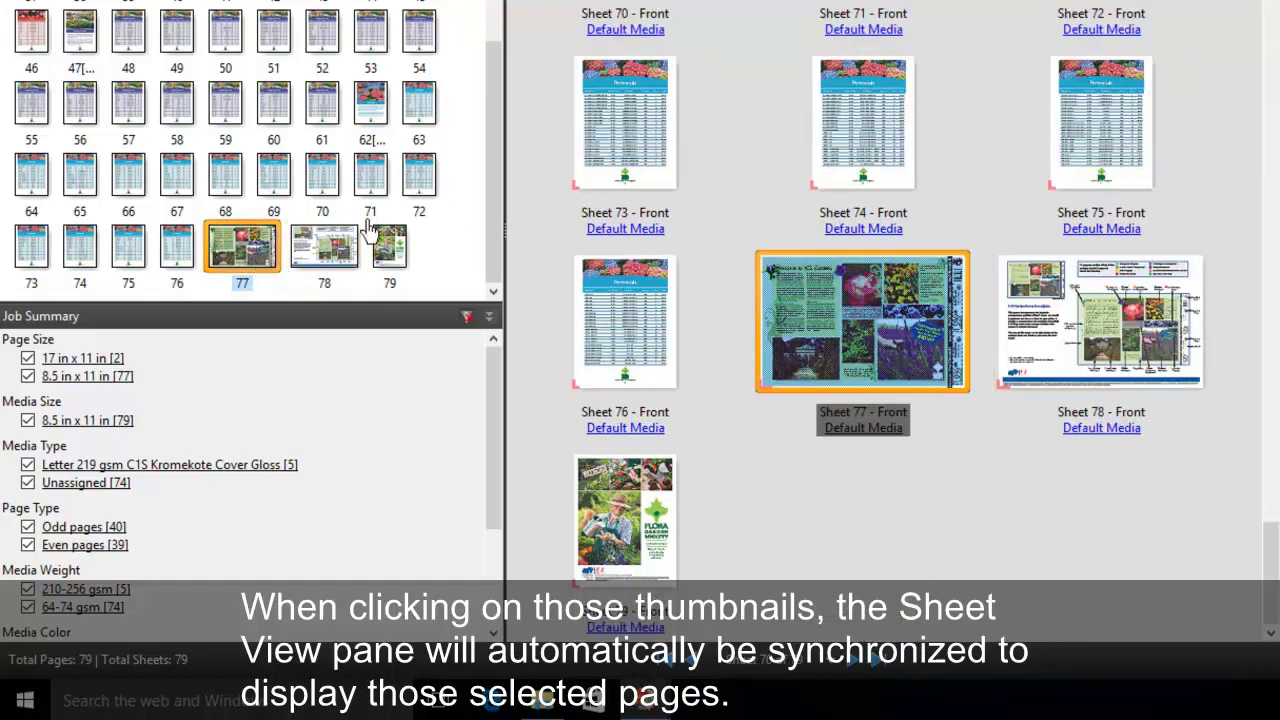
pyautogui.keyDown('ctrl'); pyautogui.click(322, 252); pyautogui.keyUp('ctrl')
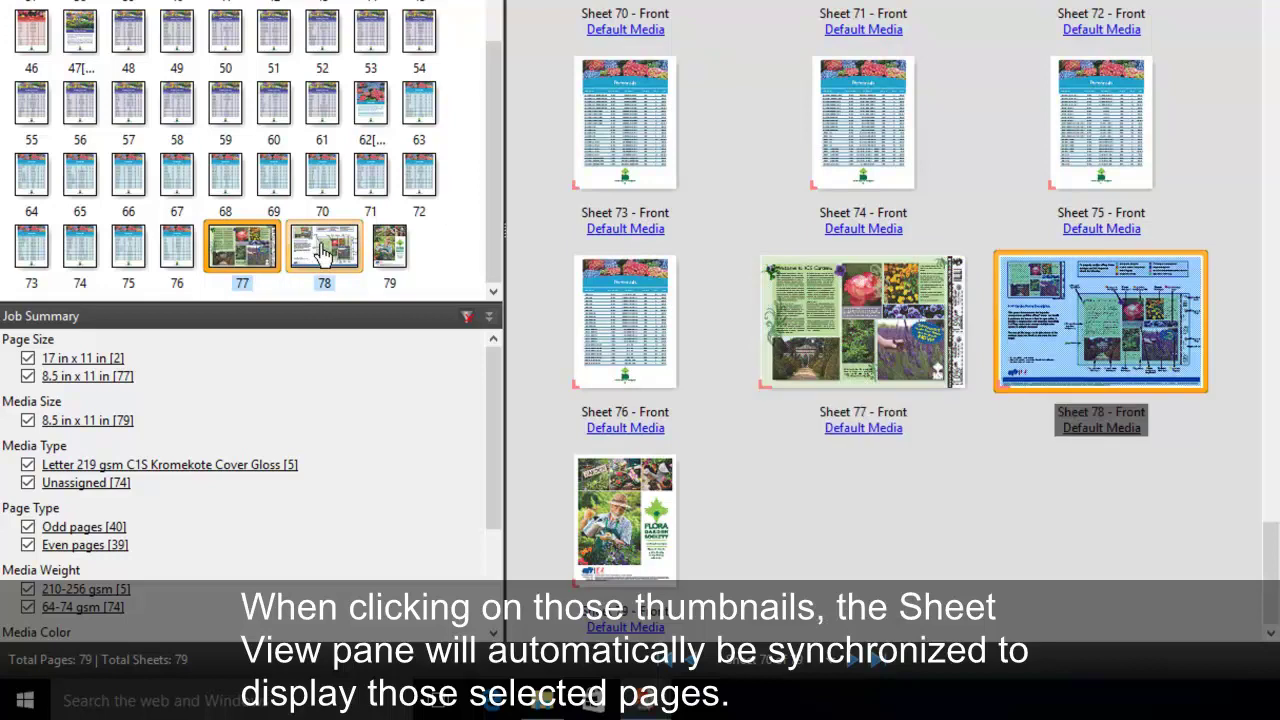
pyautogui.rightClick(322, 252)
pyautogui.click(374, 266)
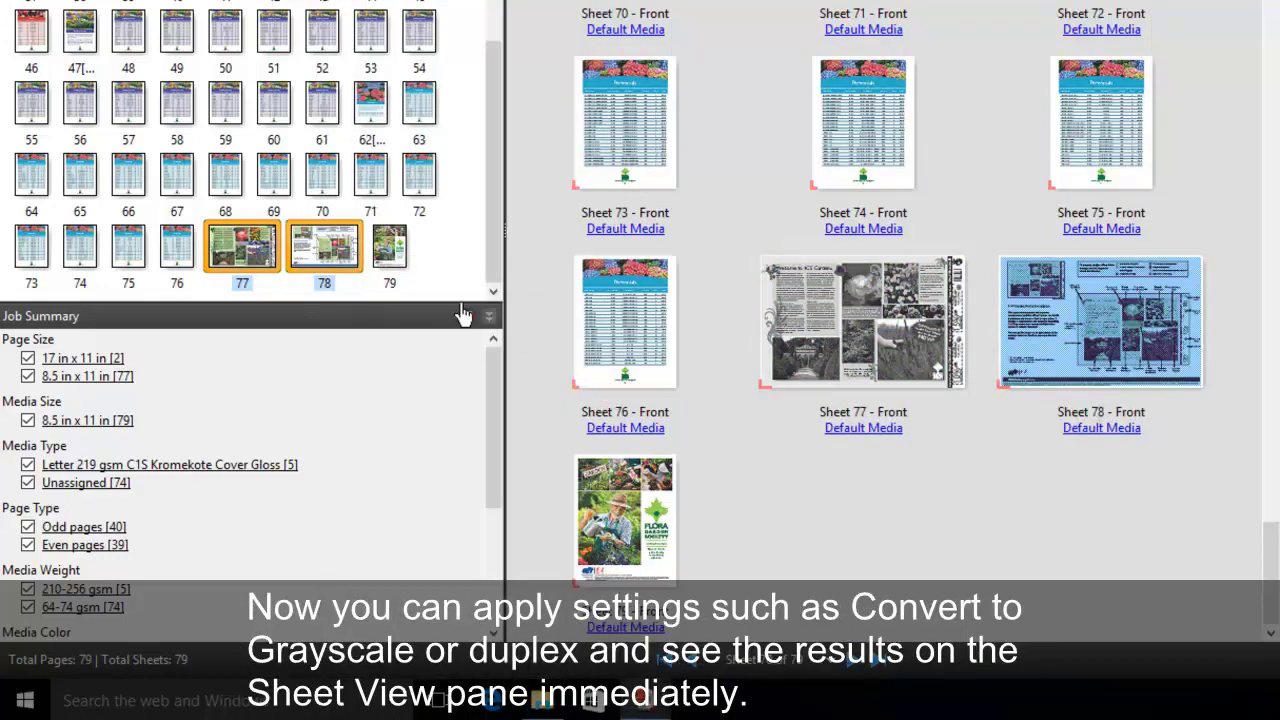
# Set tabloid pages 77 and 78 to Top-top page duplex.
pyautogui.rightClick(318, 270)
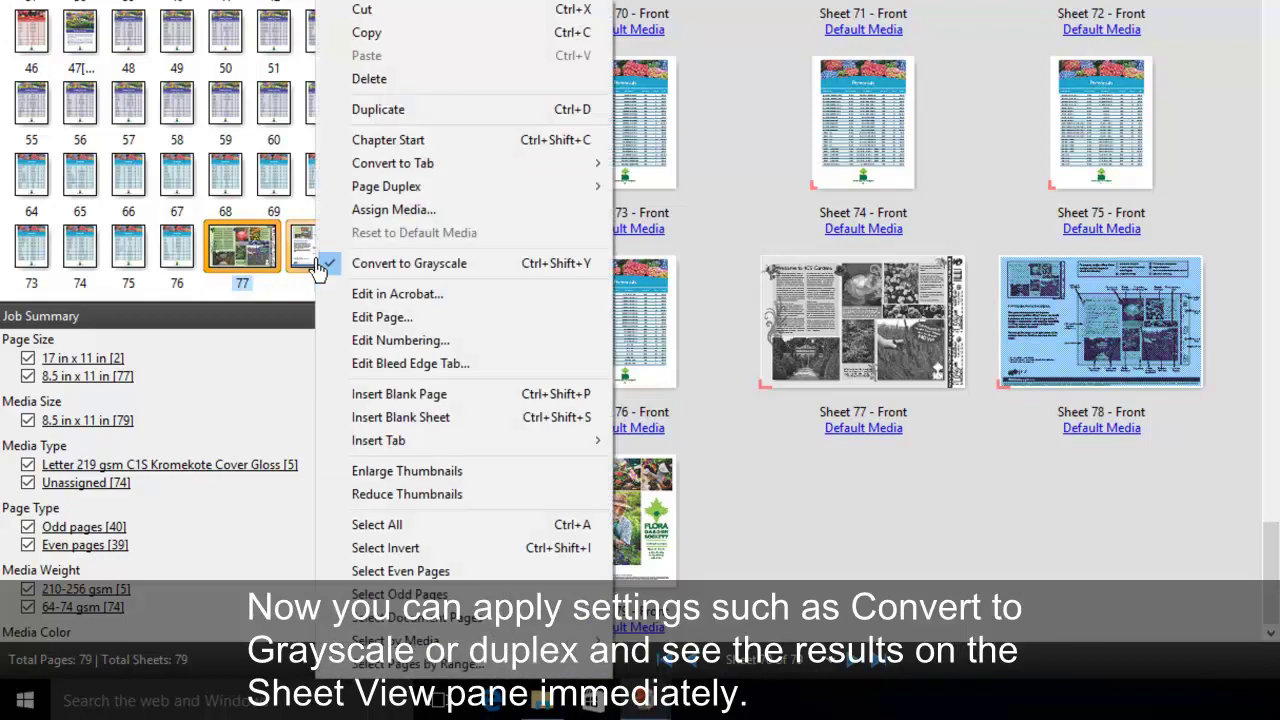
pyautogui.moveTo(386, 187)
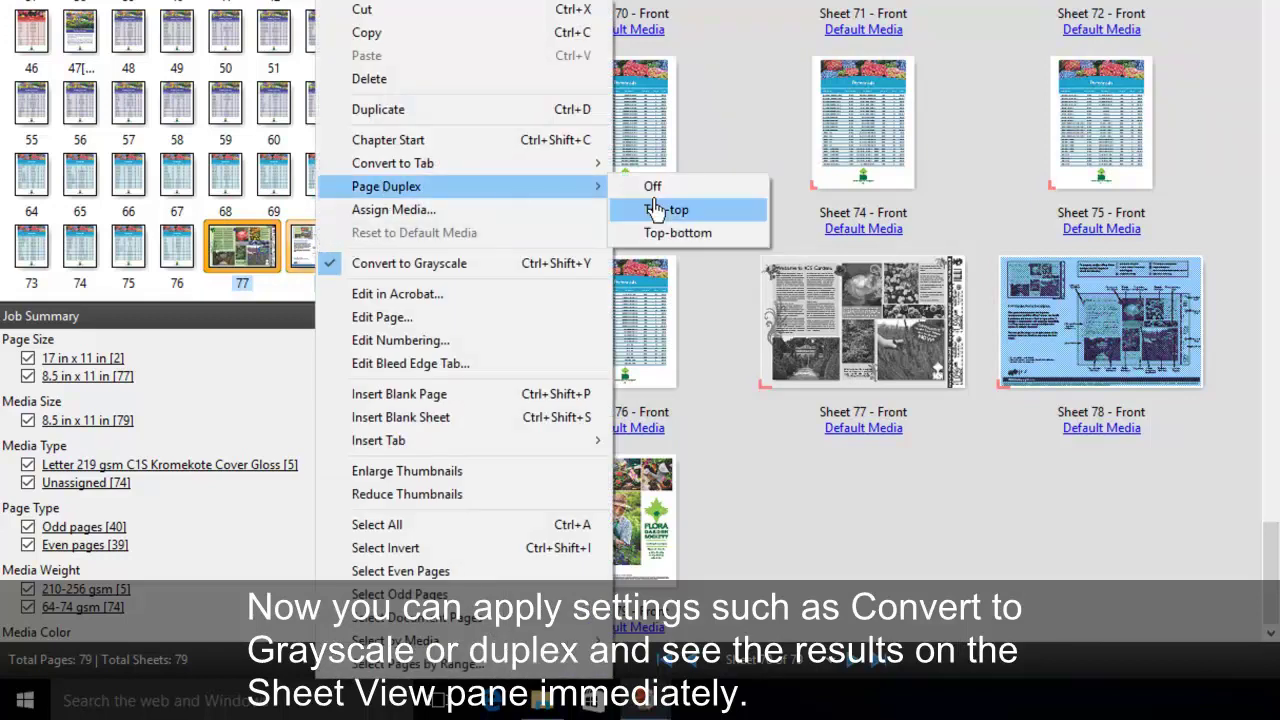
pyautogui.click(655, 208)
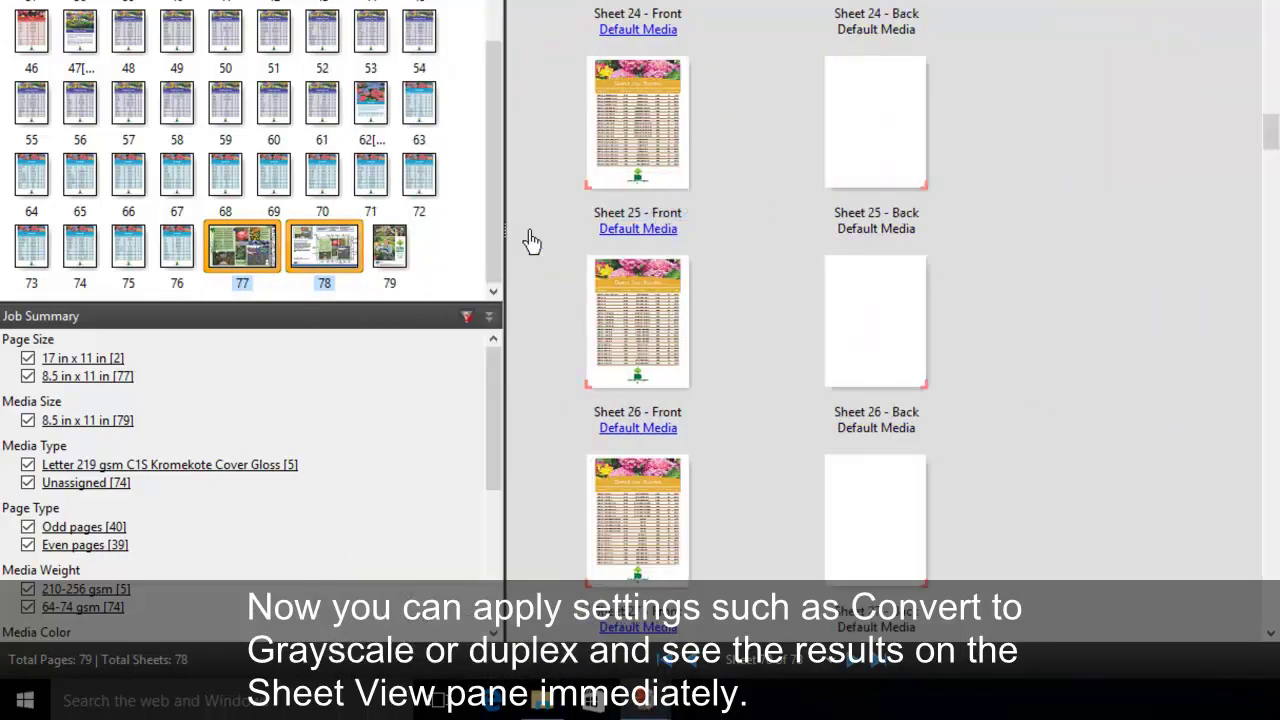
pyautogui.click(220, 257)
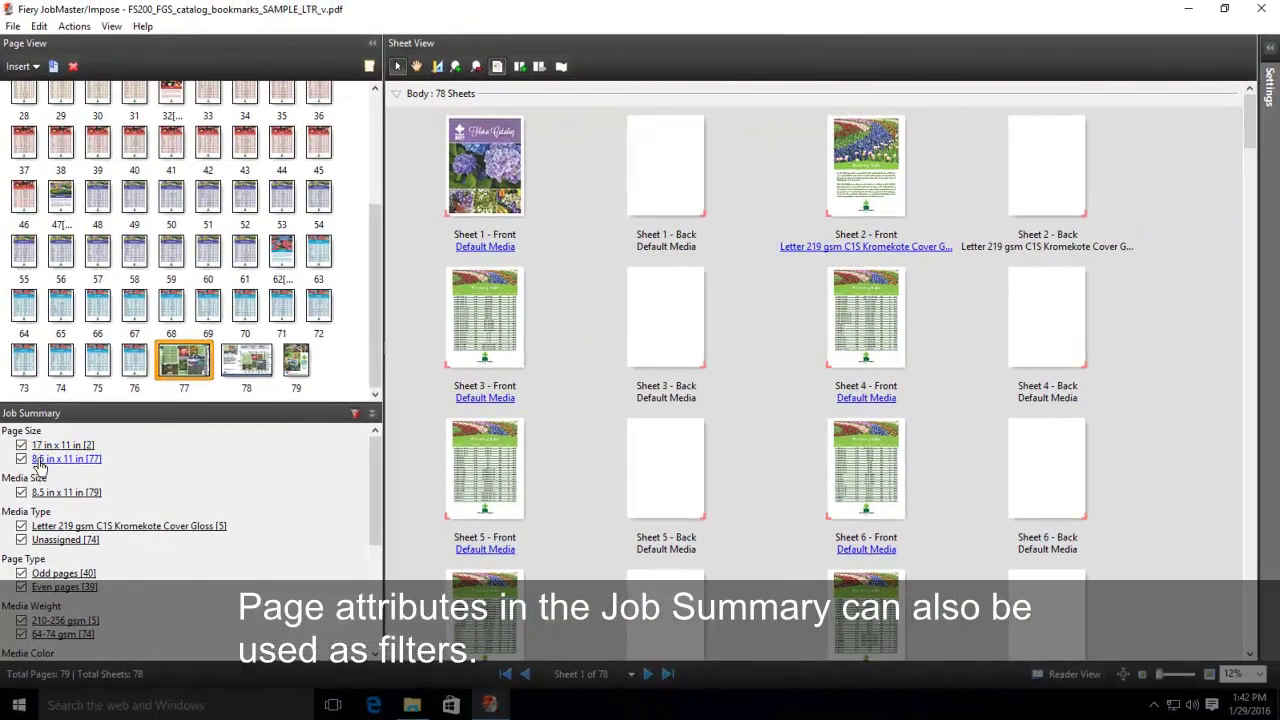
pyautogui.click(38, 459)
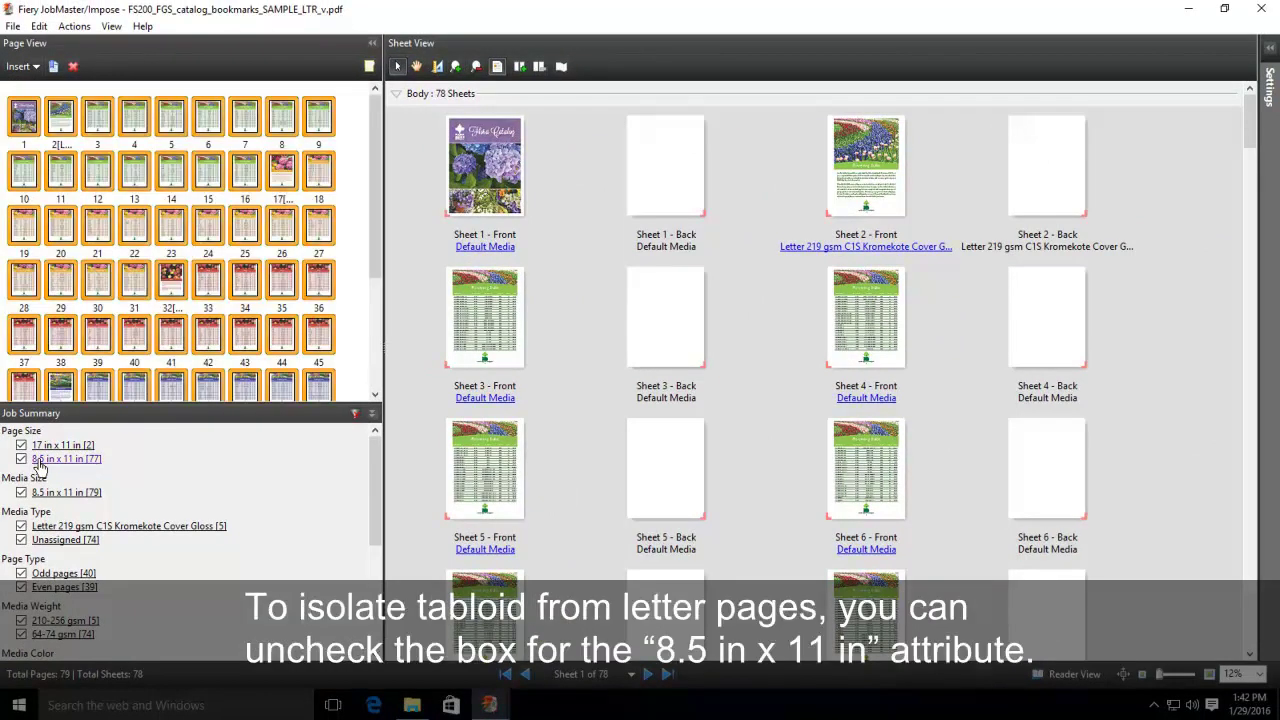
pyautogui.click(44, 447)
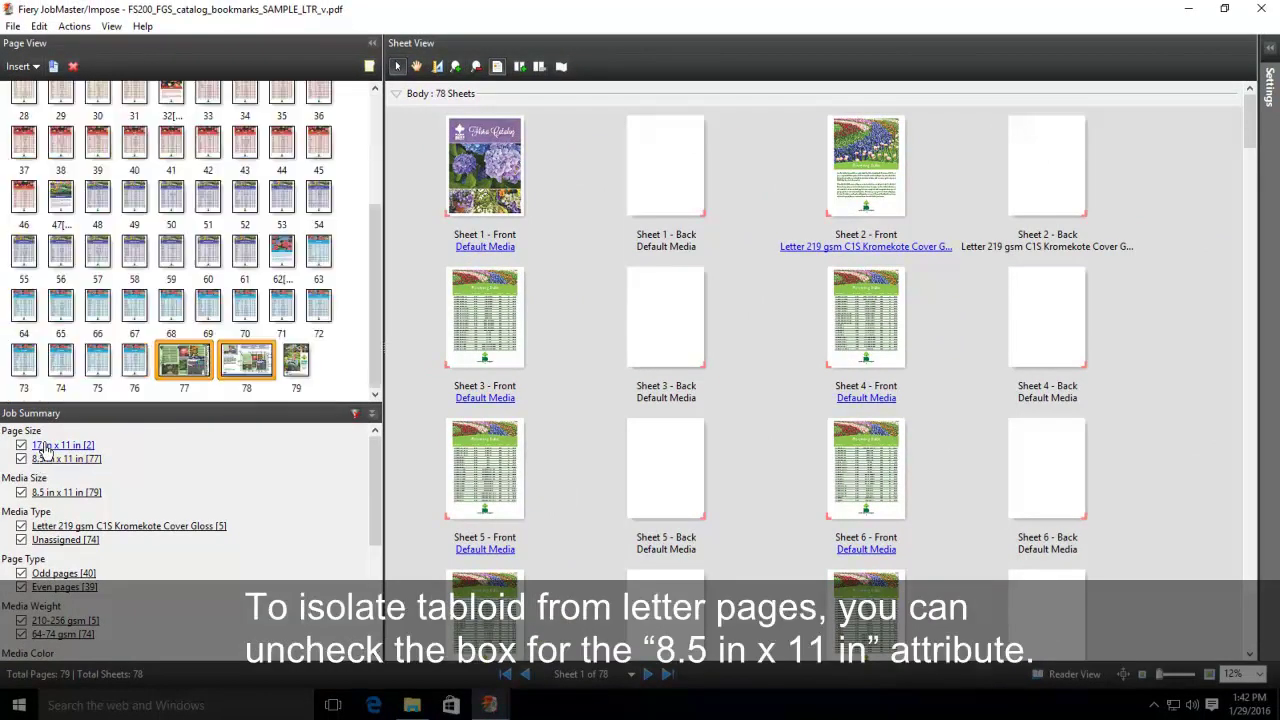
pyautogui.click(21, 460)
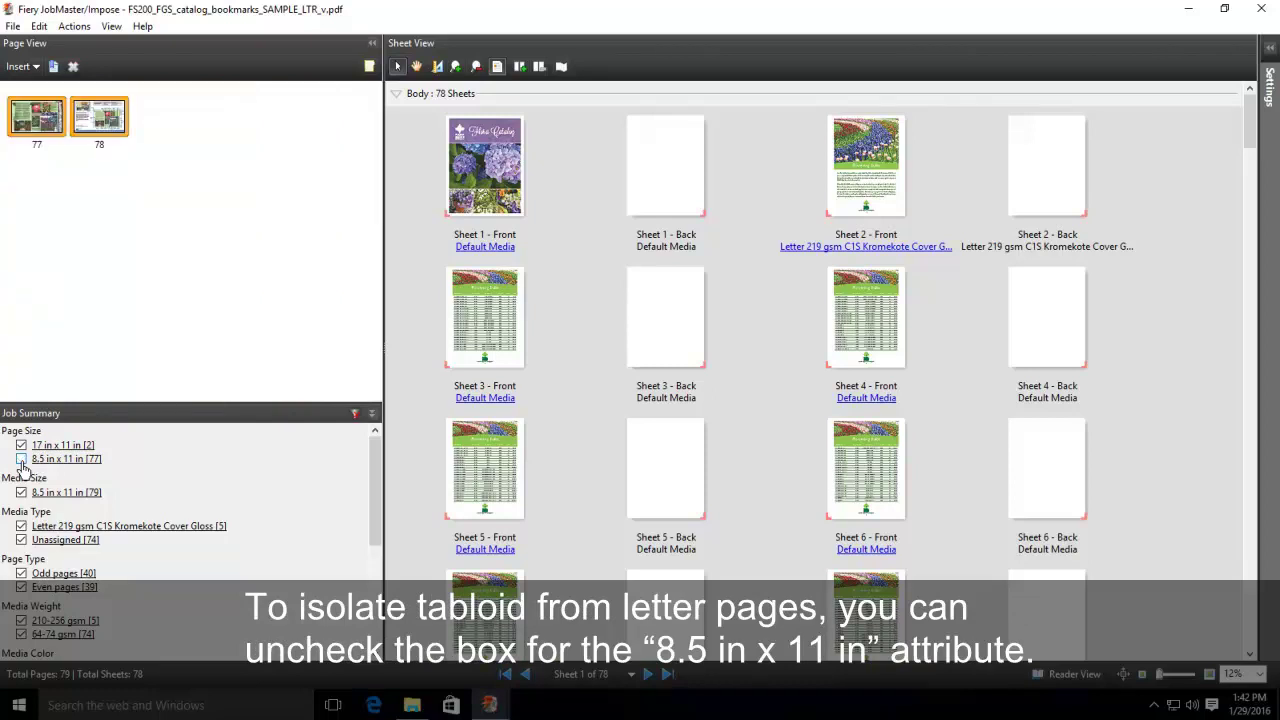
pyautogui.click(21, 460)
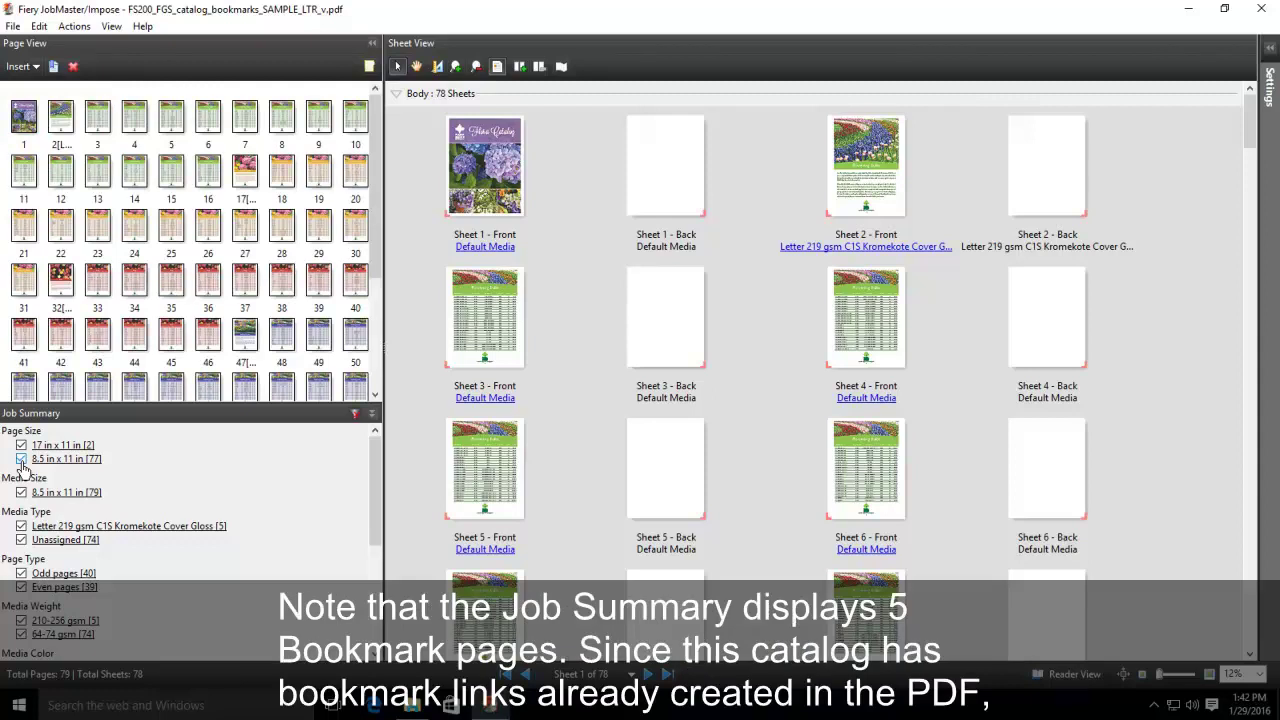
# Mark bookmarked pages 2, 17, 32, 47 and 62 as chapter starts and hide non-chapter pages.
pyautogui.moveTo(375, 498); pyautogui.dragTo(372, 539)
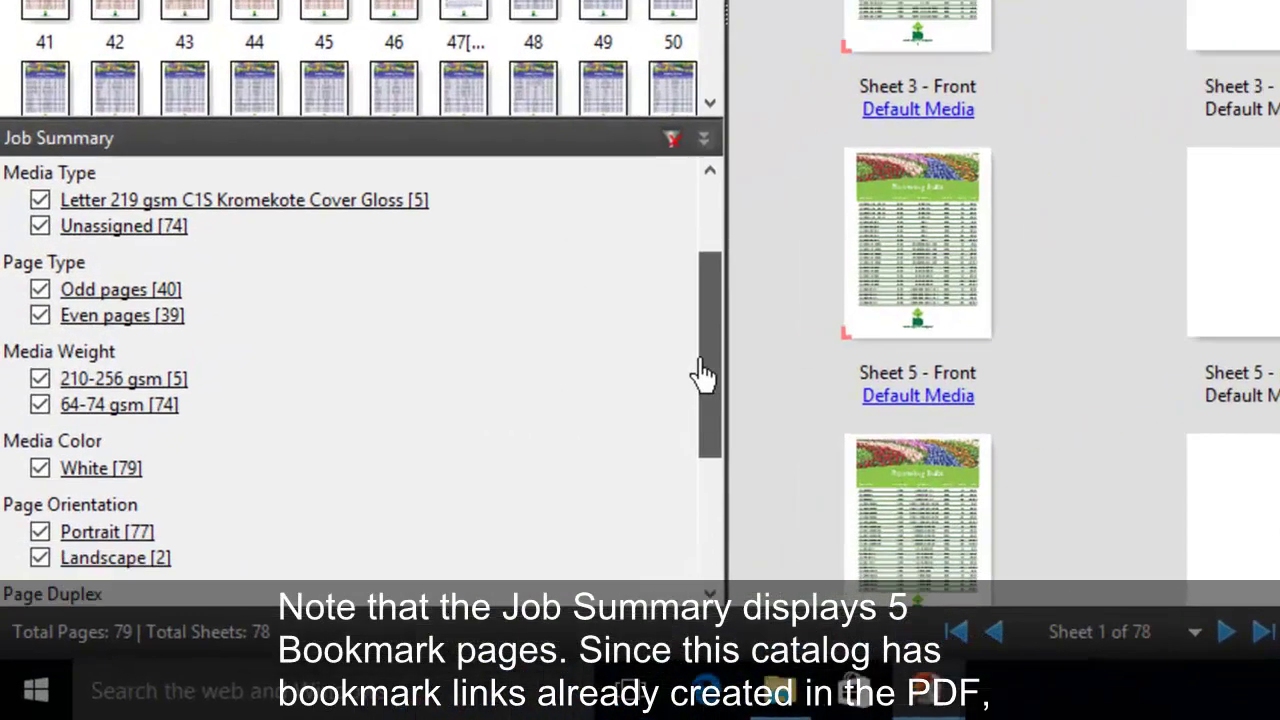
pyautogui.moveTo(703, 375); pyautogui.dragTo(706, 509)
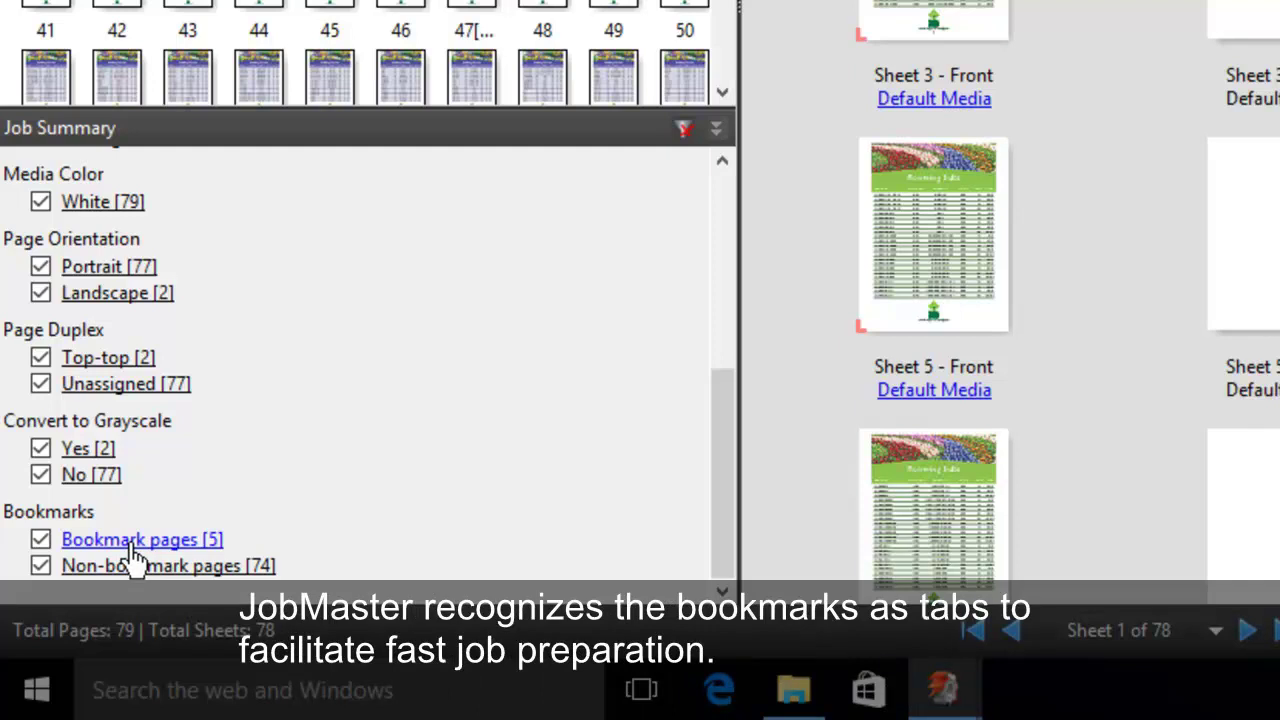
pyautogui.click(130, 542)
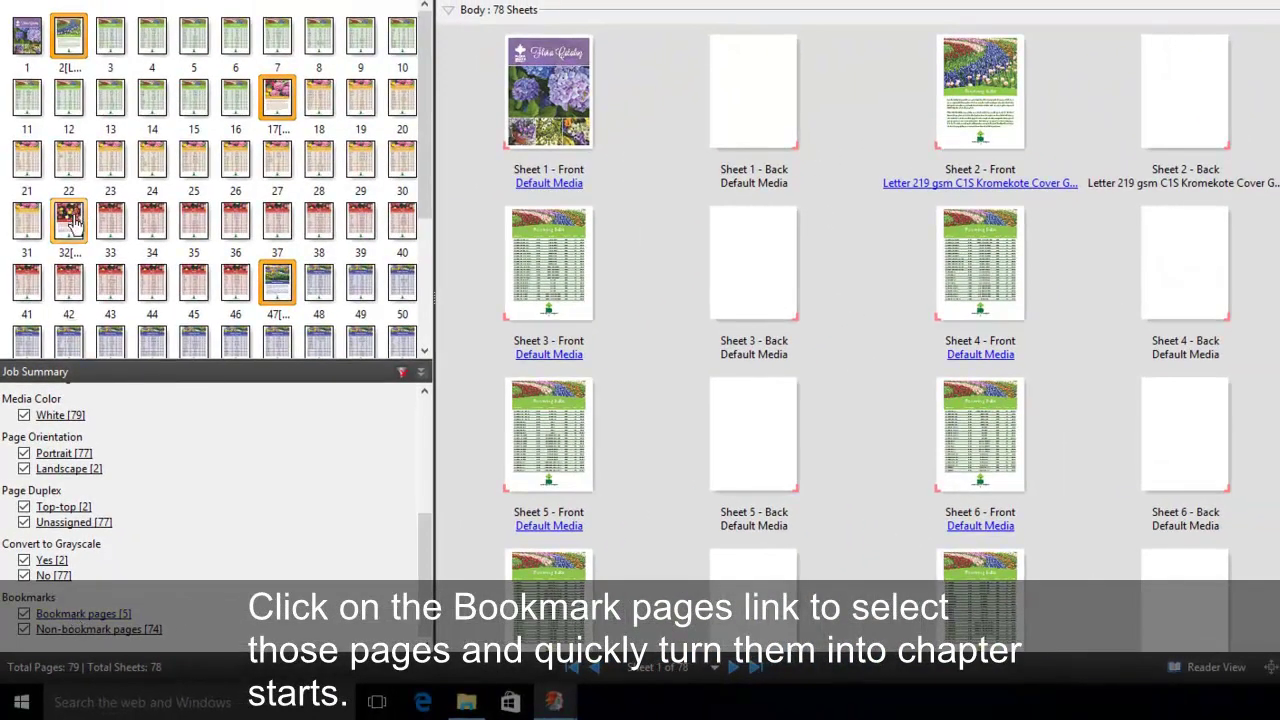
pyautogui.rightClick(70, 220)
pyautogui.click(113, 215)
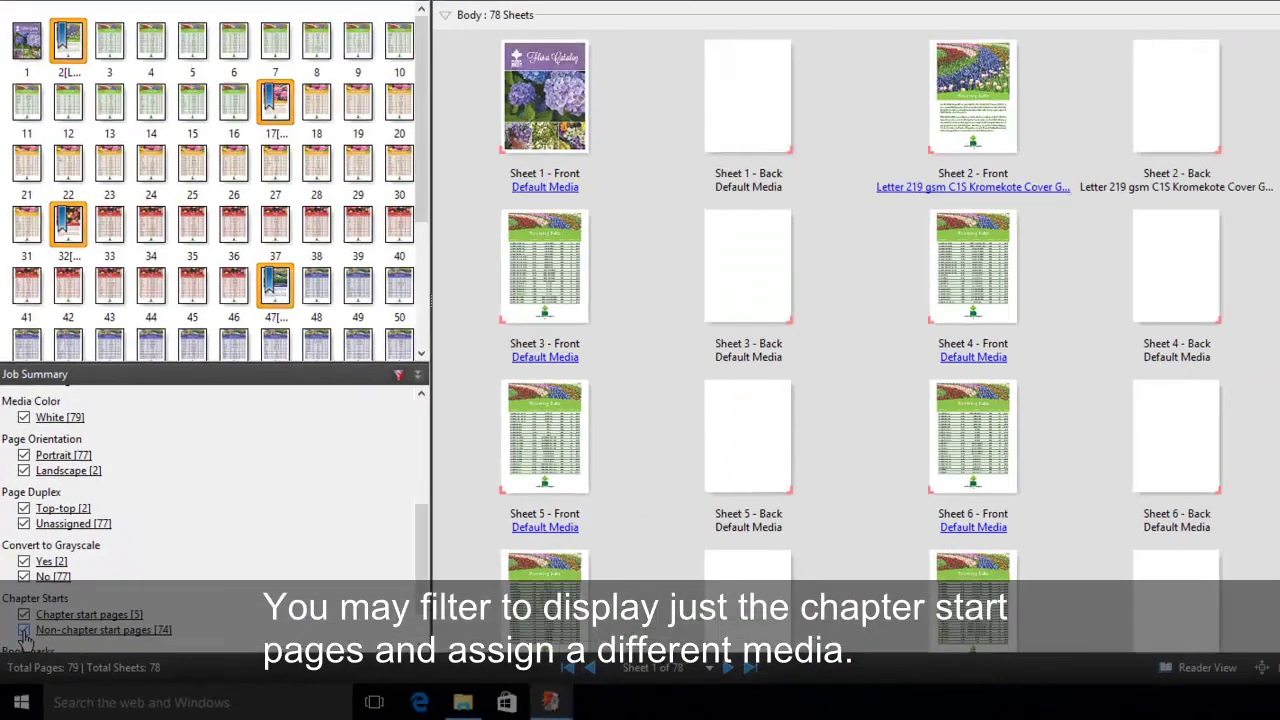
pyautogui.click(128, 512)
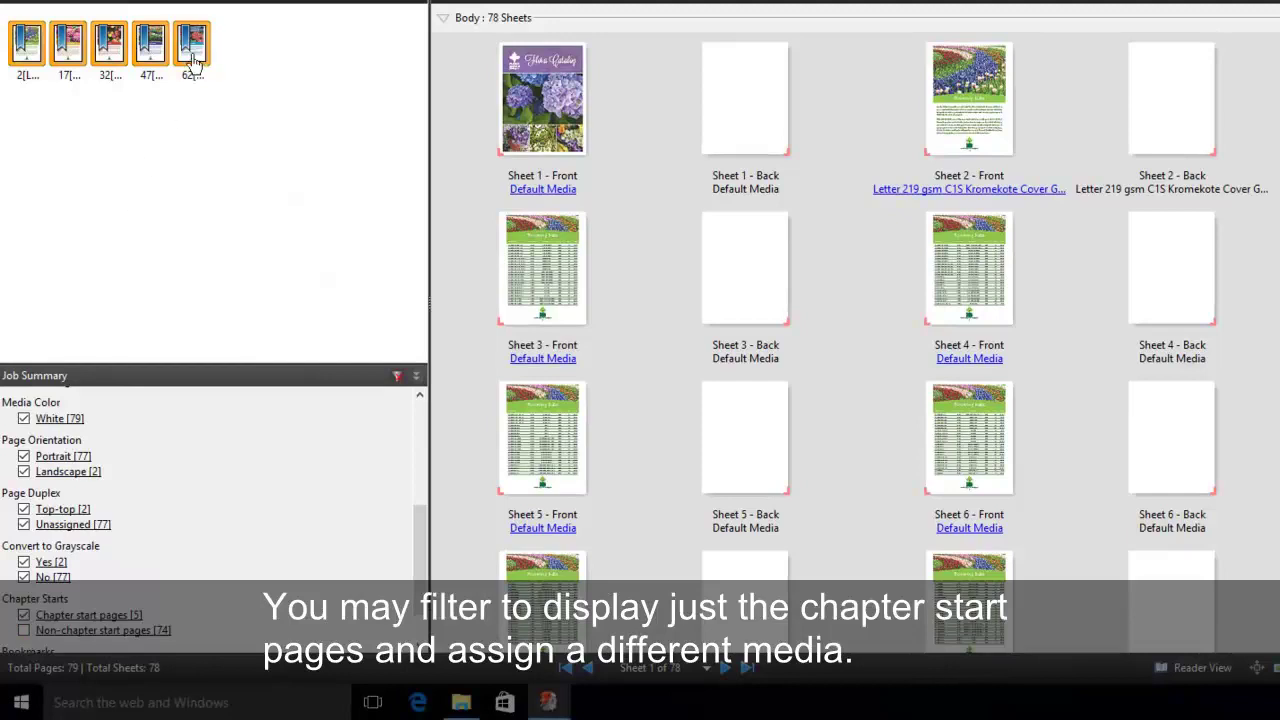
# Assign Letter 270 gsm Hammermill Cover Color Copy media to chapter start pages 2, 17, 32, 47, 62.
pyautogui.rightClick(193, 55)
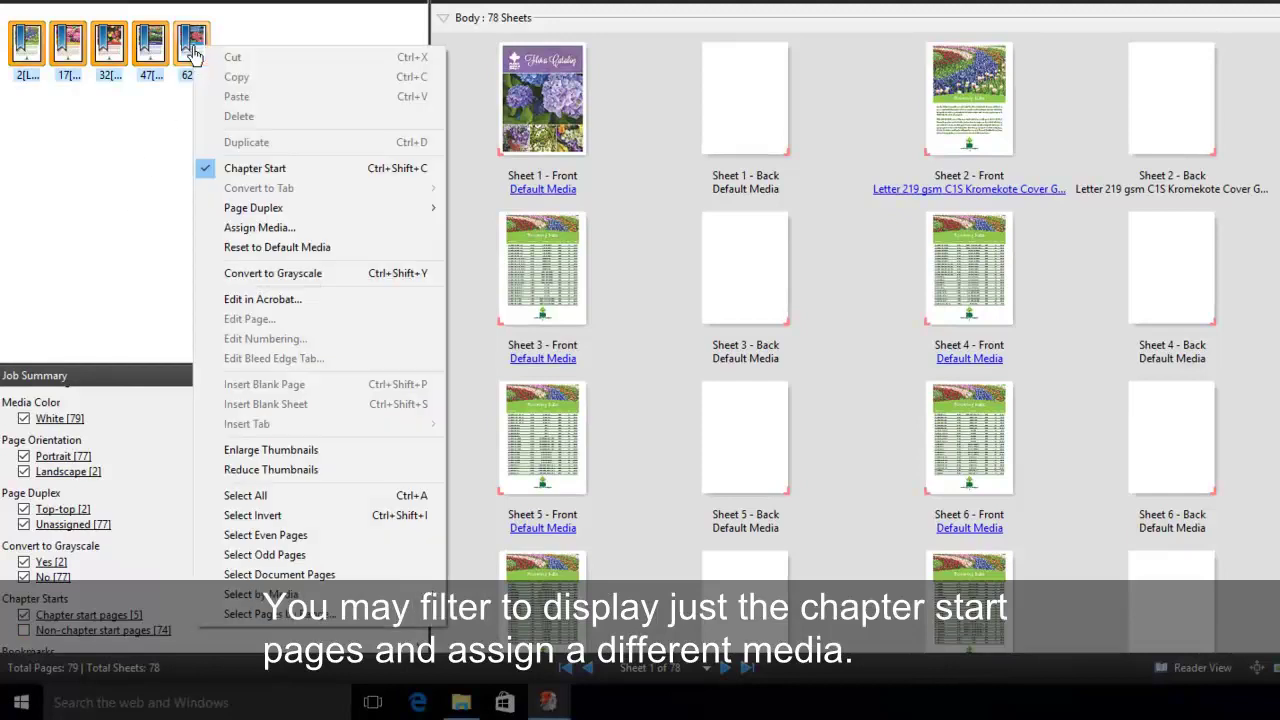
pyautogui.click(240, 228)
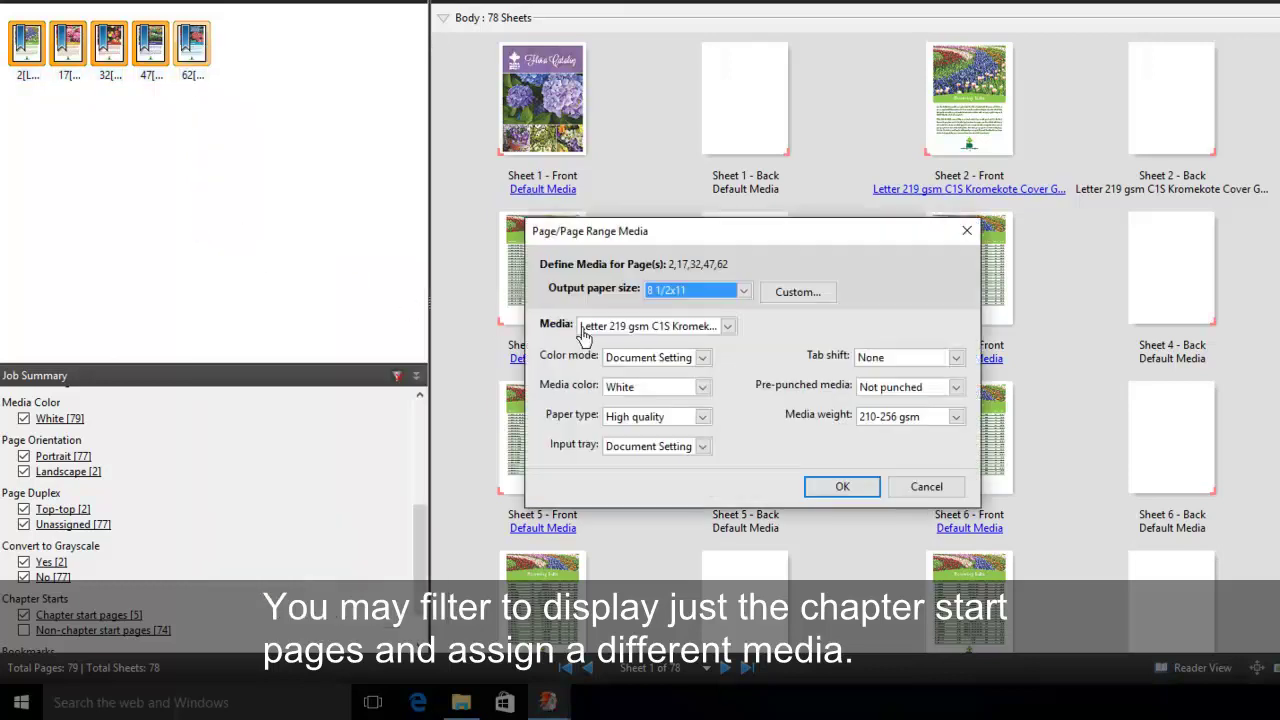
pyautogui.click(727, 328)
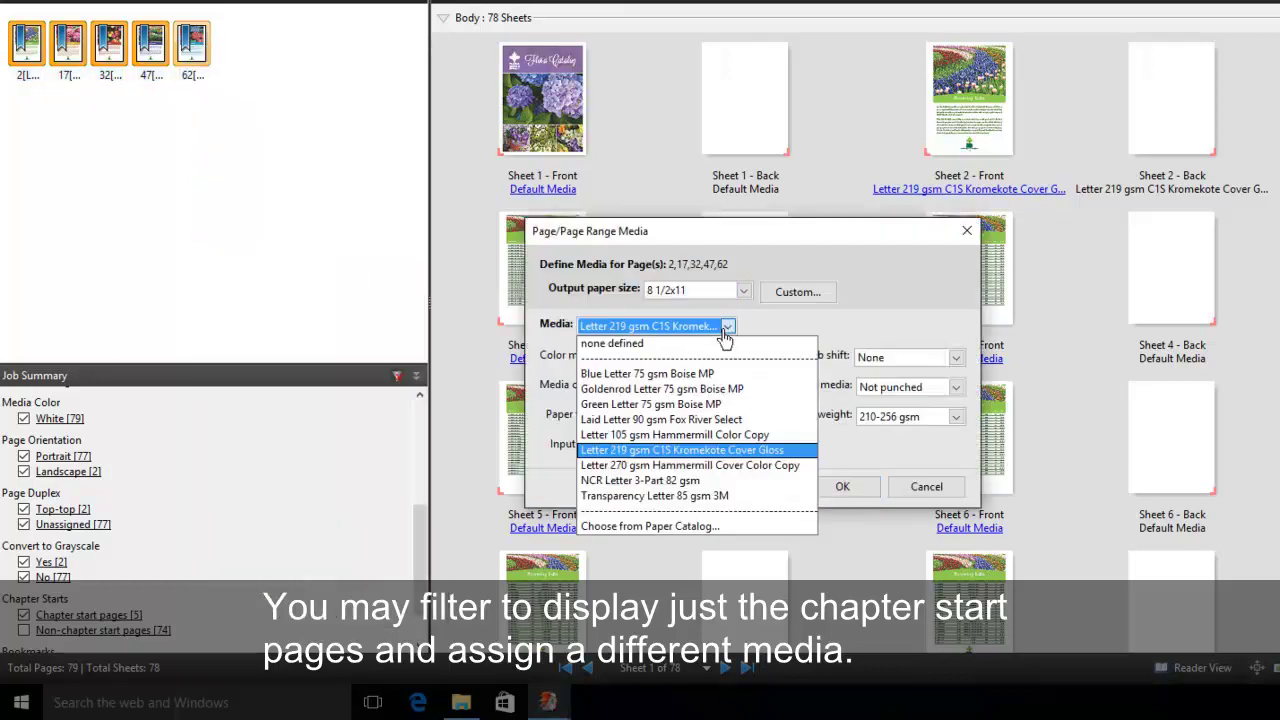
pyautogui.click(700, 466)
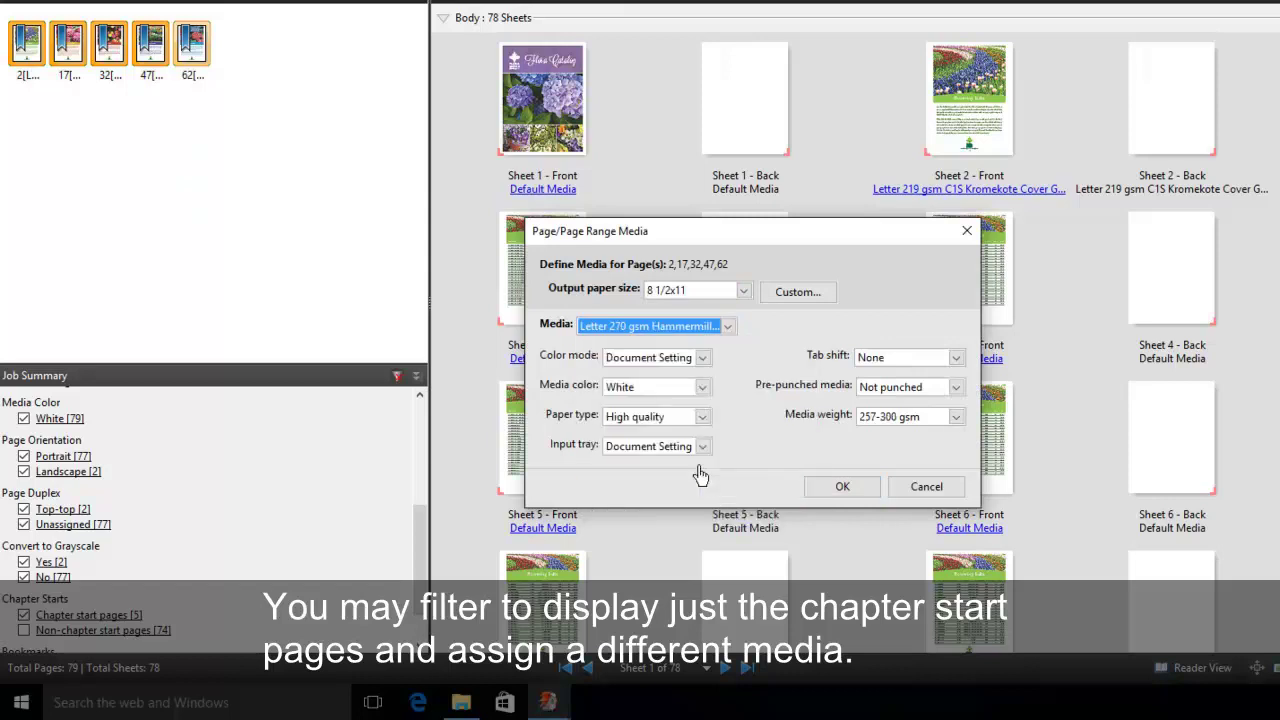
pyautogui.click(846, 486)
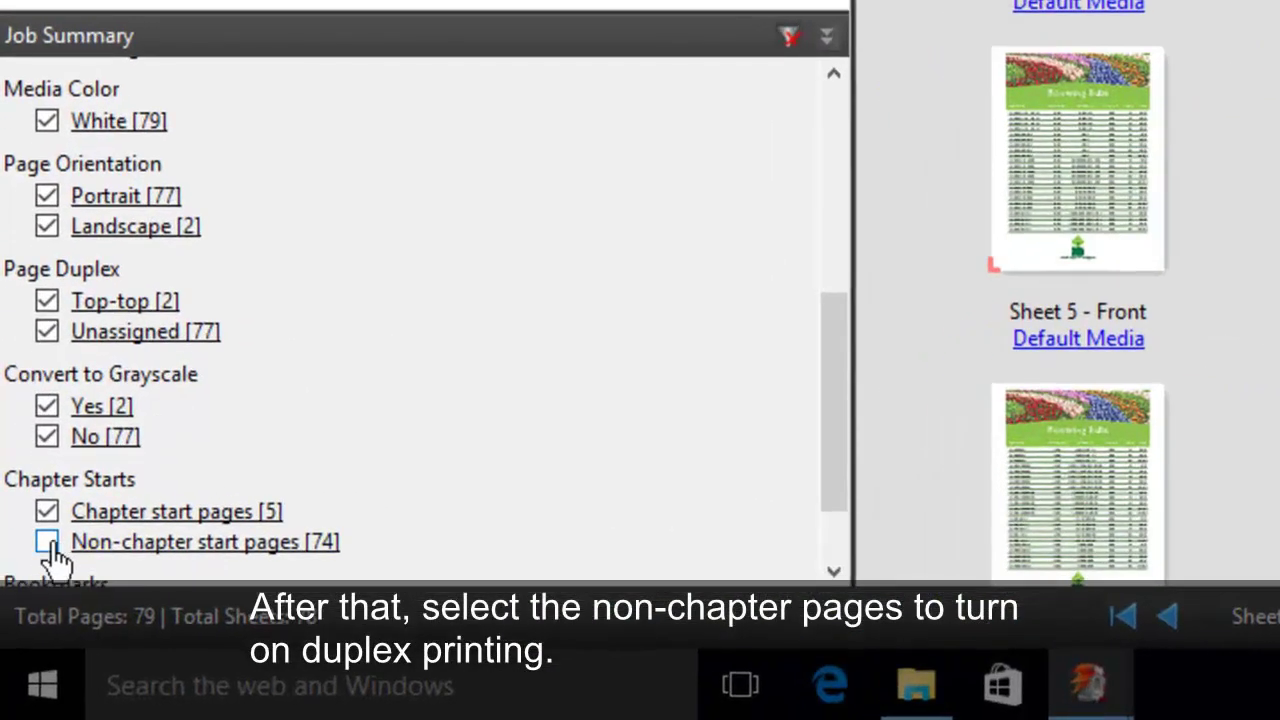
# Set all 74 non-chapter start pages to Top-top duplex, bringing the job to 43 sheets.
pyautogui.click(50, 545)
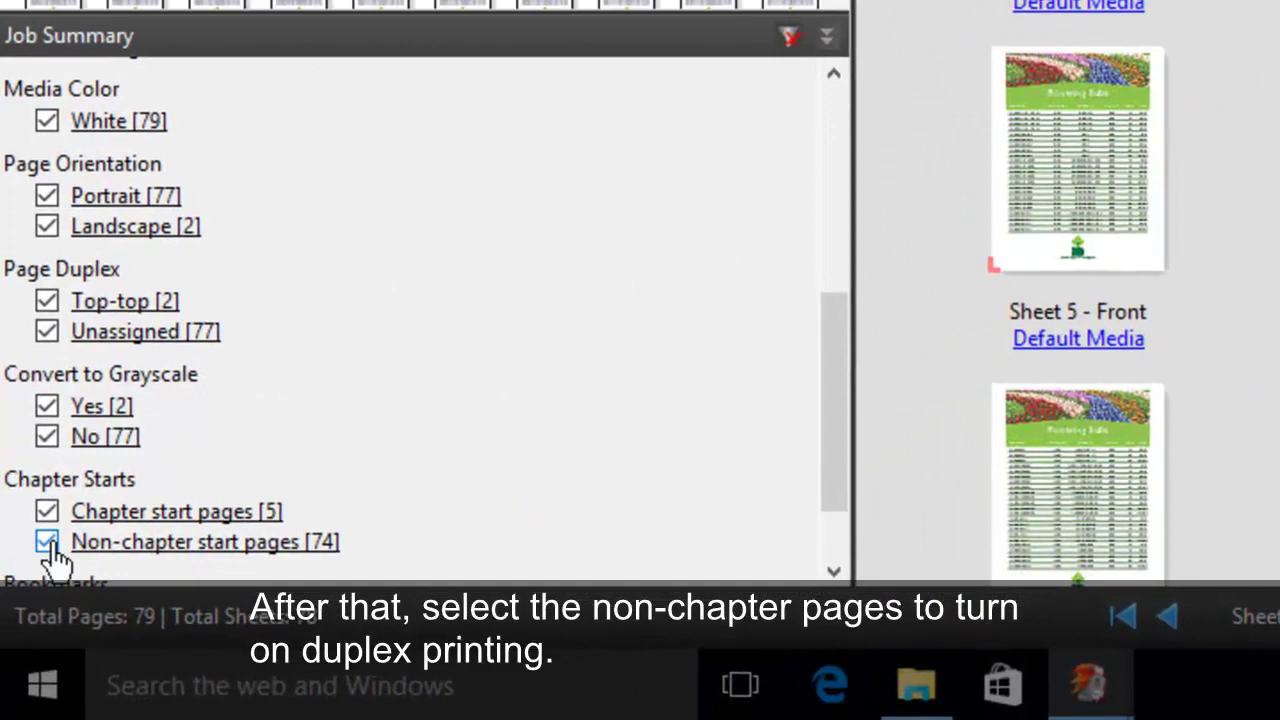
pyautogui.click(88, 545)
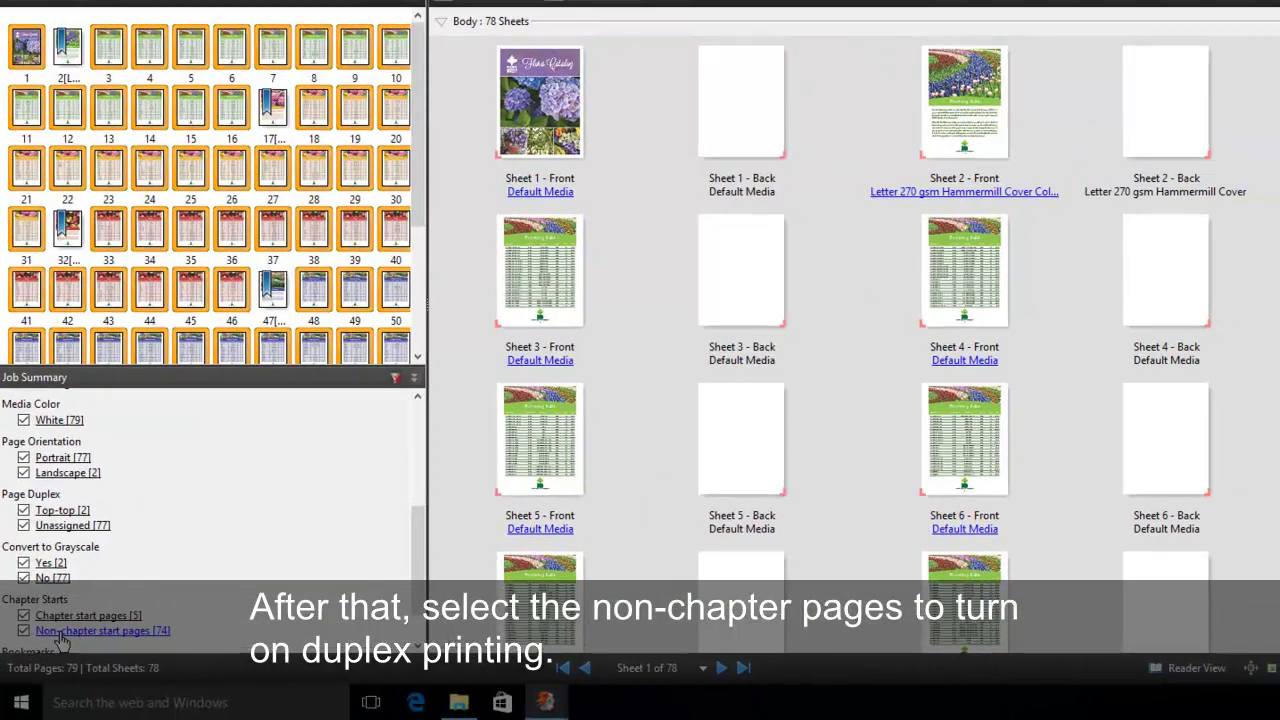
pyautogui.rightClick(203, 178)
pyautogui.moveTo(430, 267)
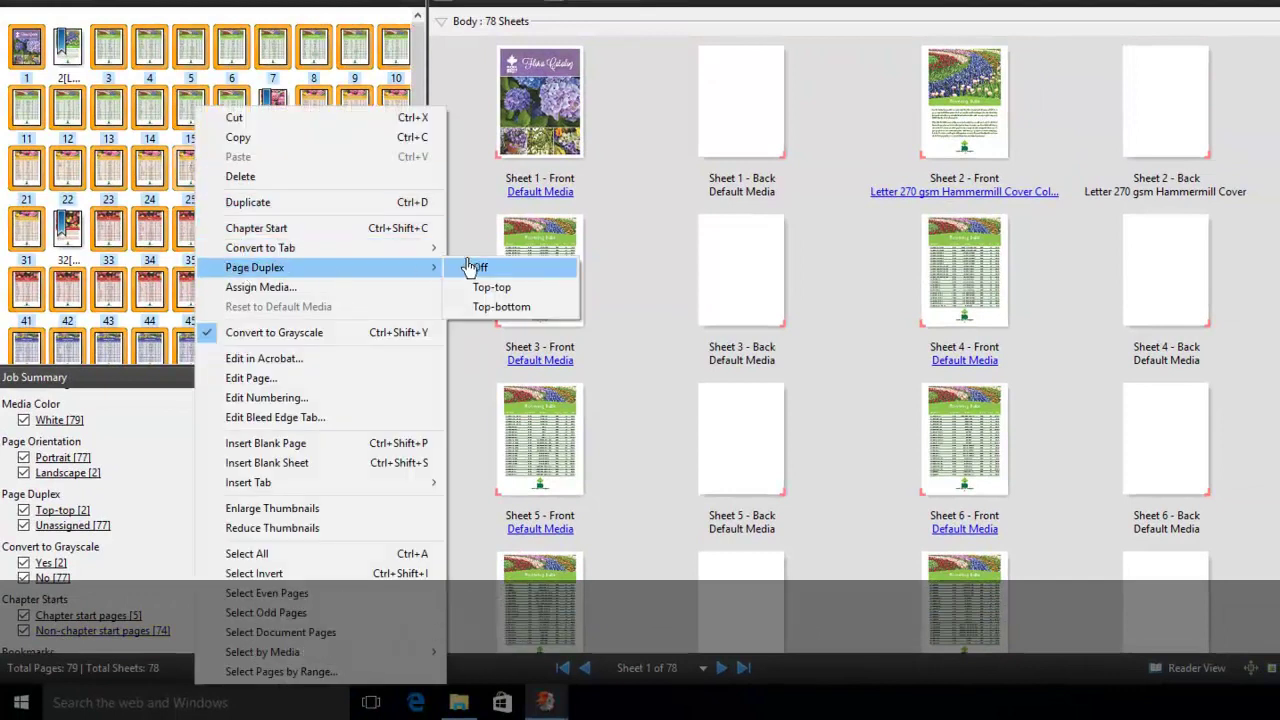
pyautogui.click(491, 288)
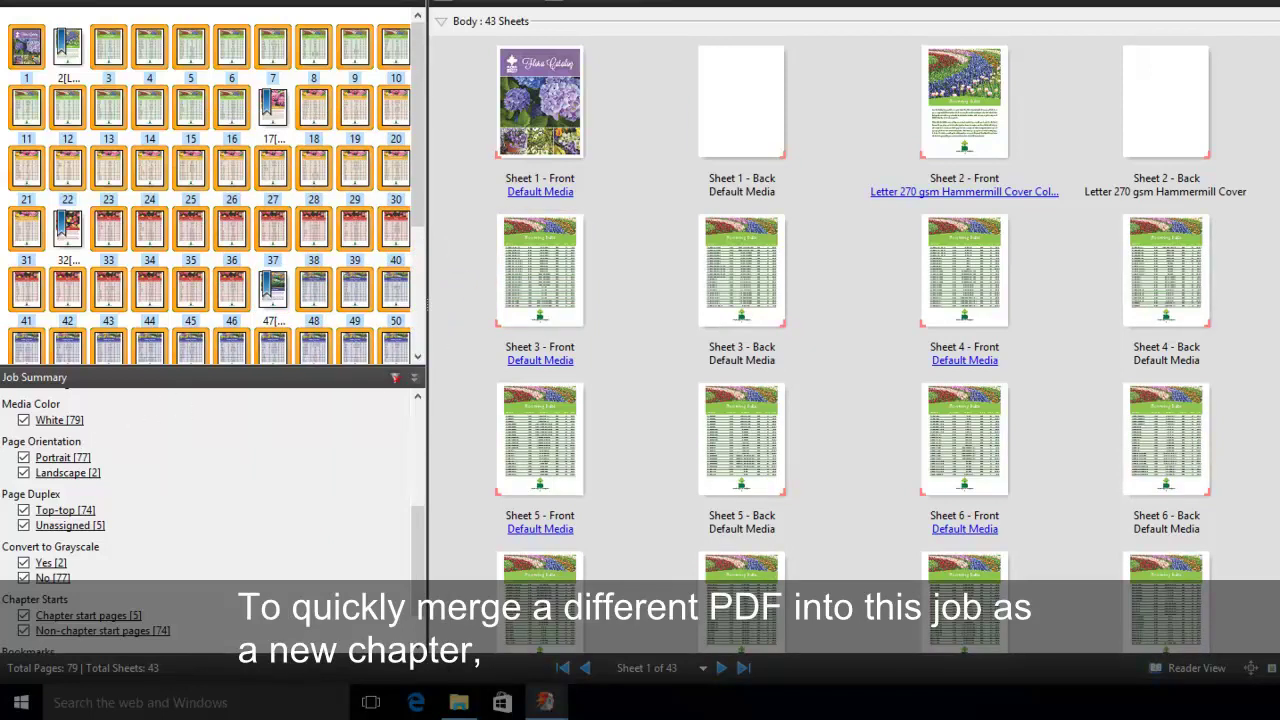
# Drag FS200_FGS_booklet_no_spread_SAMPLE_LTR from Explorer into the job after page 1, then maximize JobMaster.
pyautogui.press('super+Down')
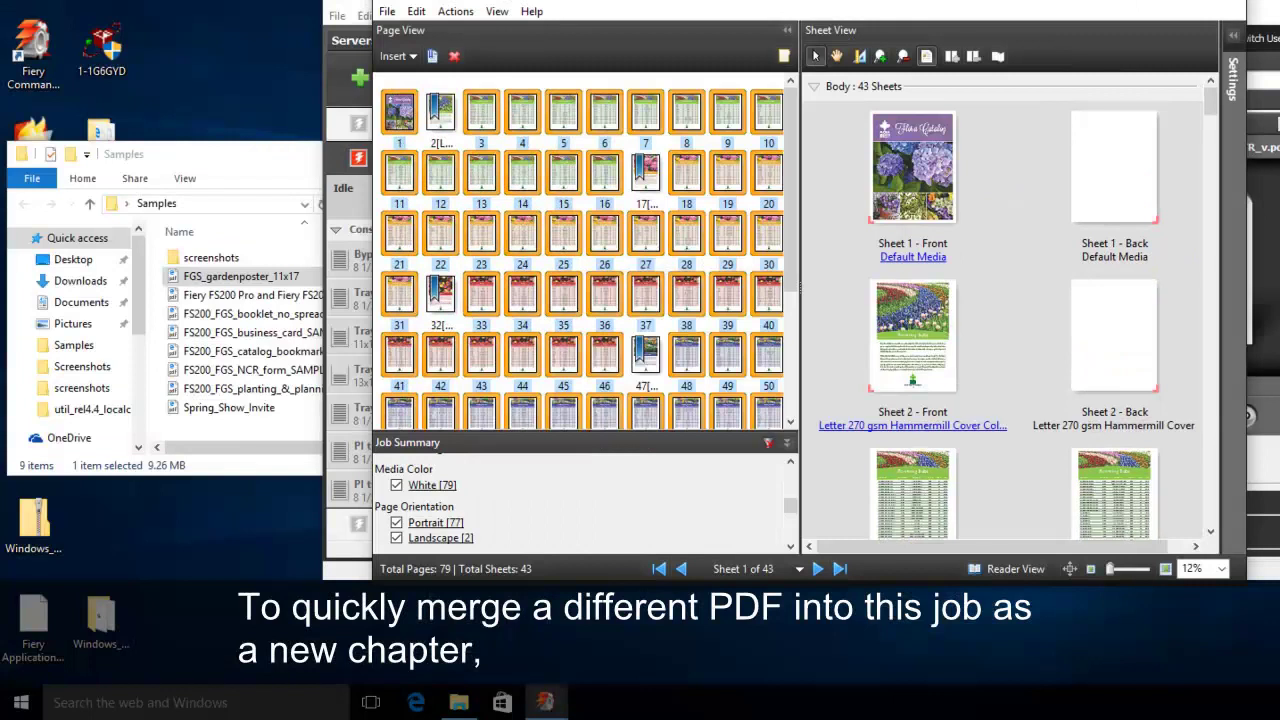
pyautogui.click(258, 314)
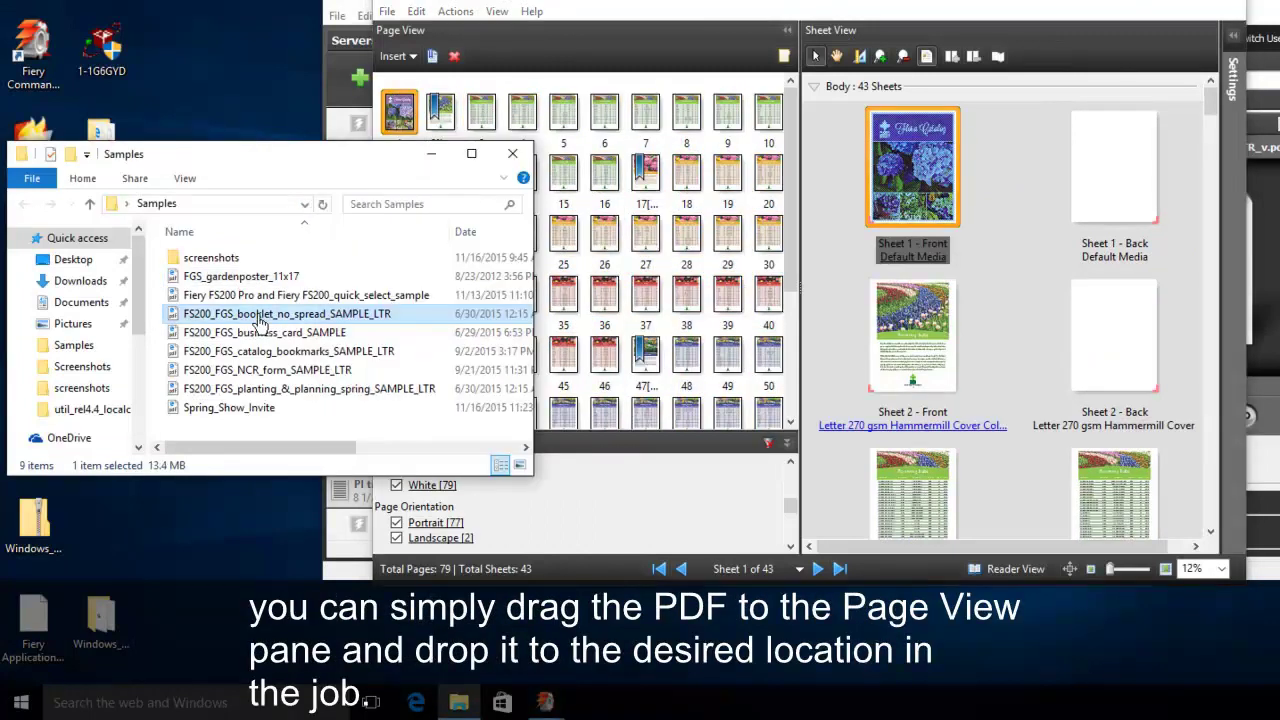
pyautogui.moveTo(258, 318); pyautogui.dragTo(412, 149)
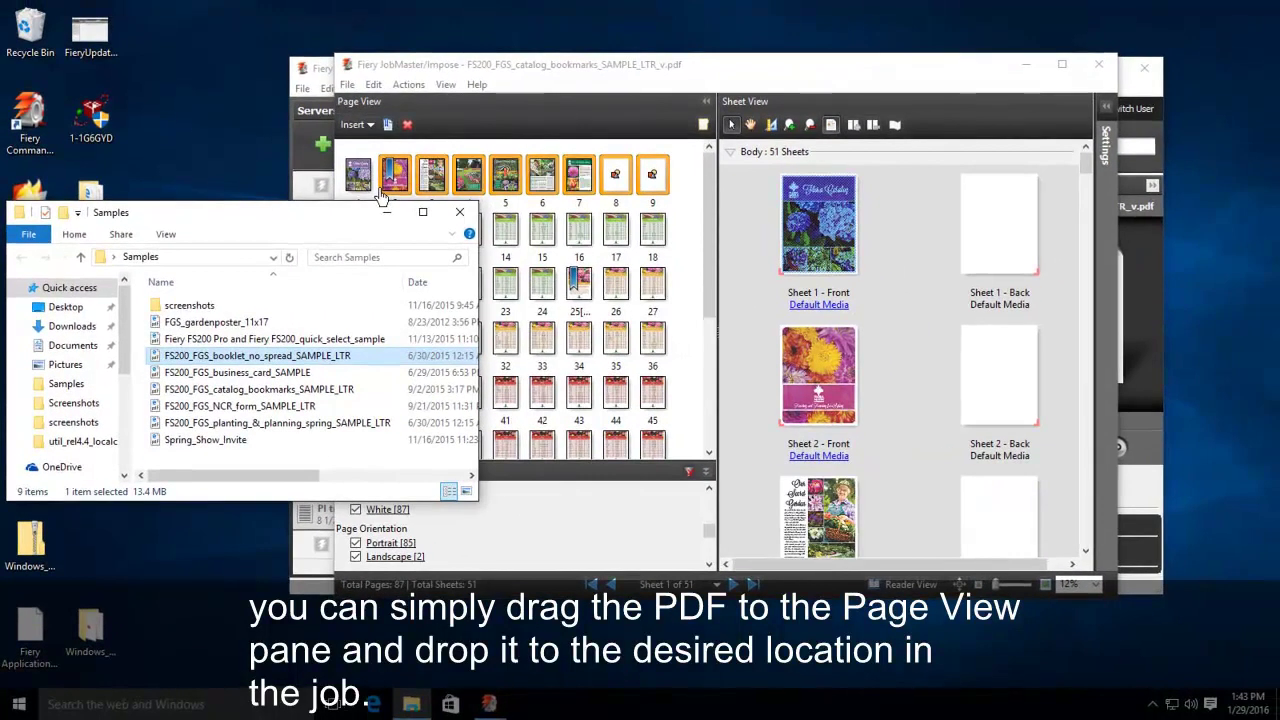
pyautogui.click(549, 74)
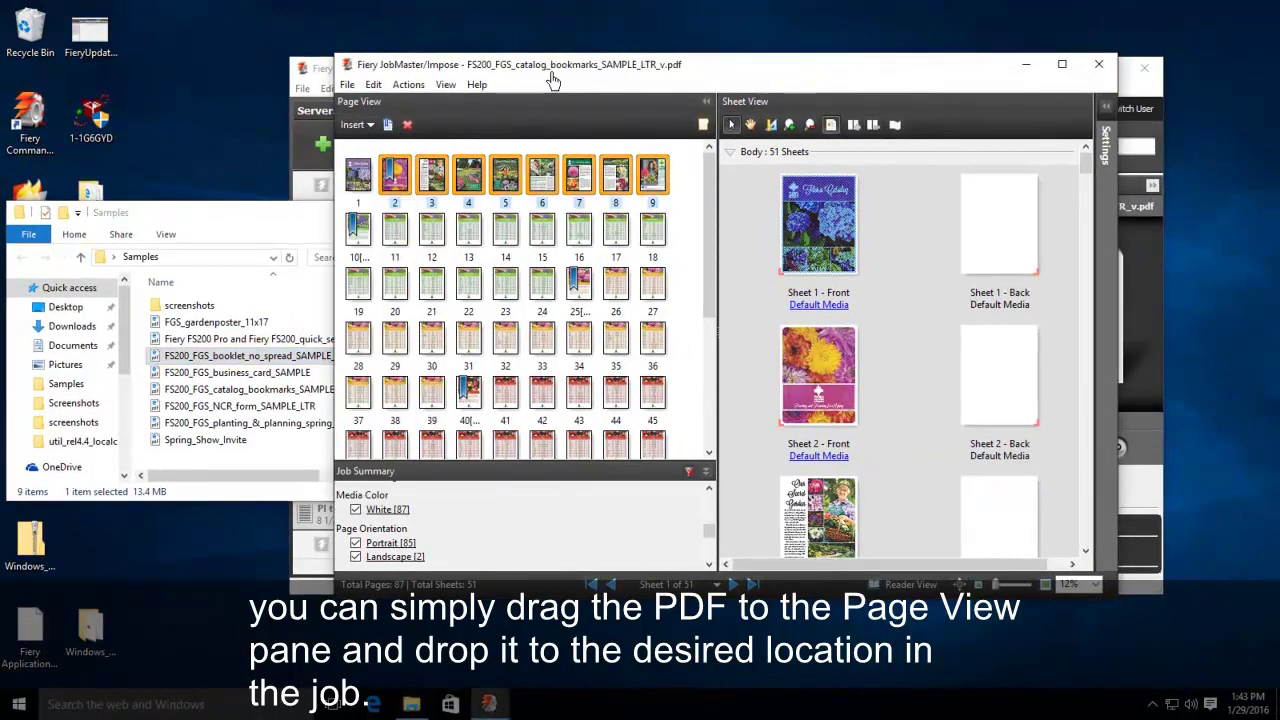
pyautogui.click(1064, 66)
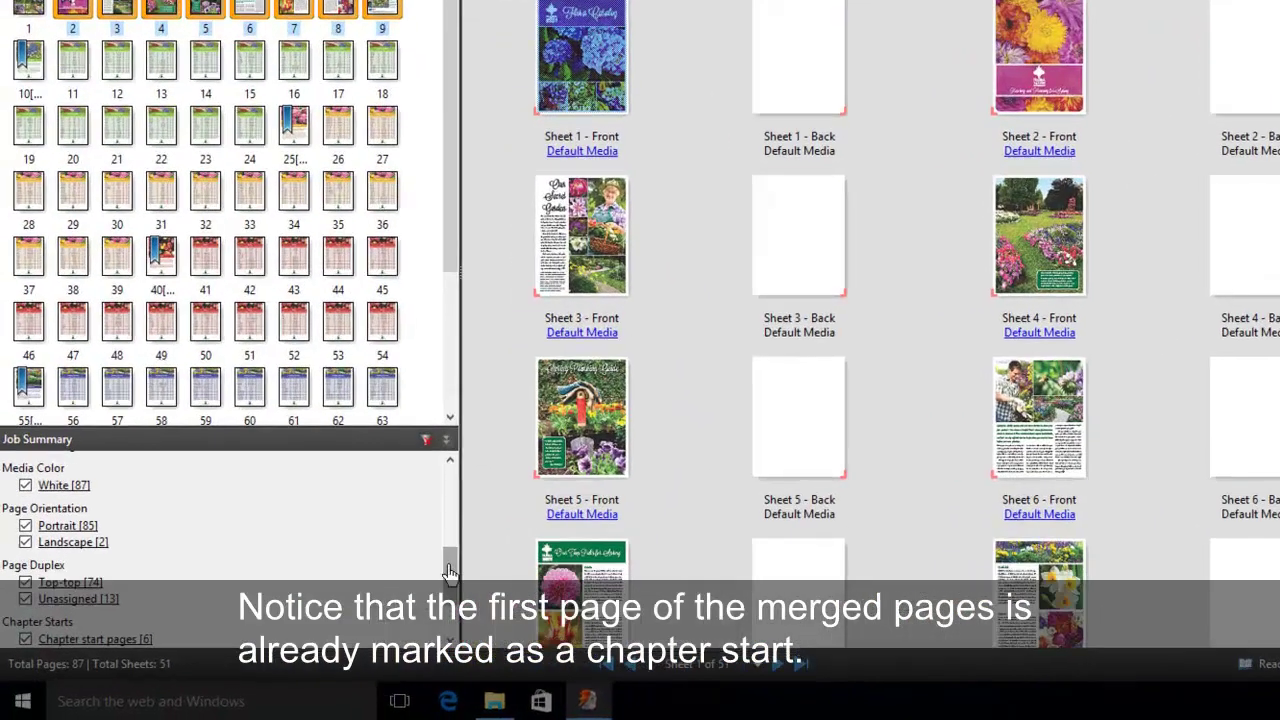
# Reassign Letter 270 gsm Hammermill Cover Color Copy media to chapter starts 2, 10, 25, 40, 55, 70.
pyautogui.moveTo(375, 576); pyautogui.dragTo(375, 617)
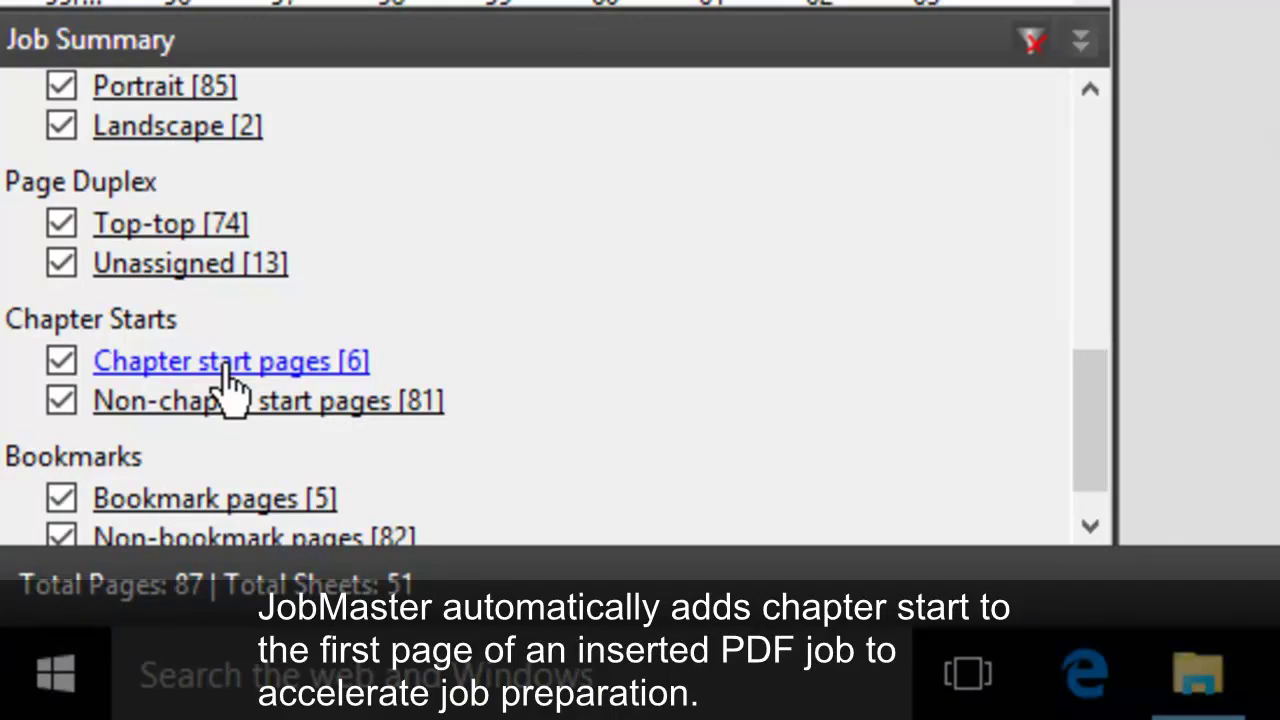
pyautogui.click(227, 370)
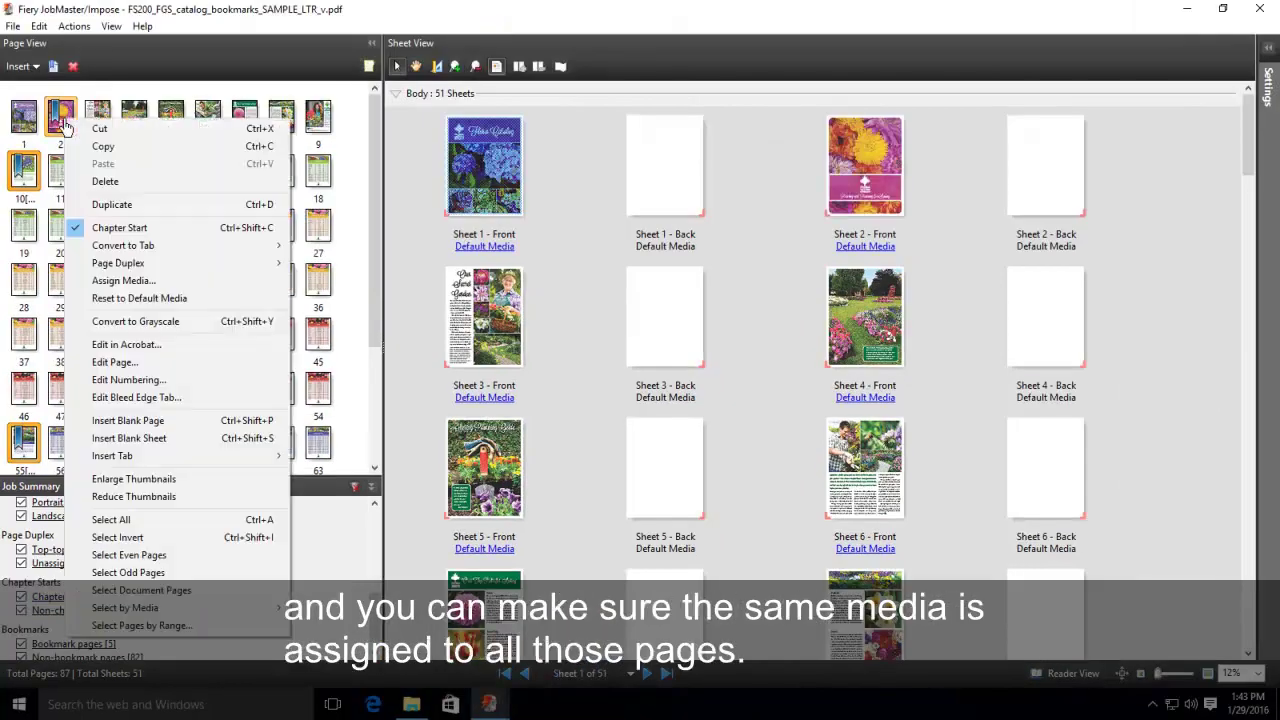
pyautogui.click(110, 281)
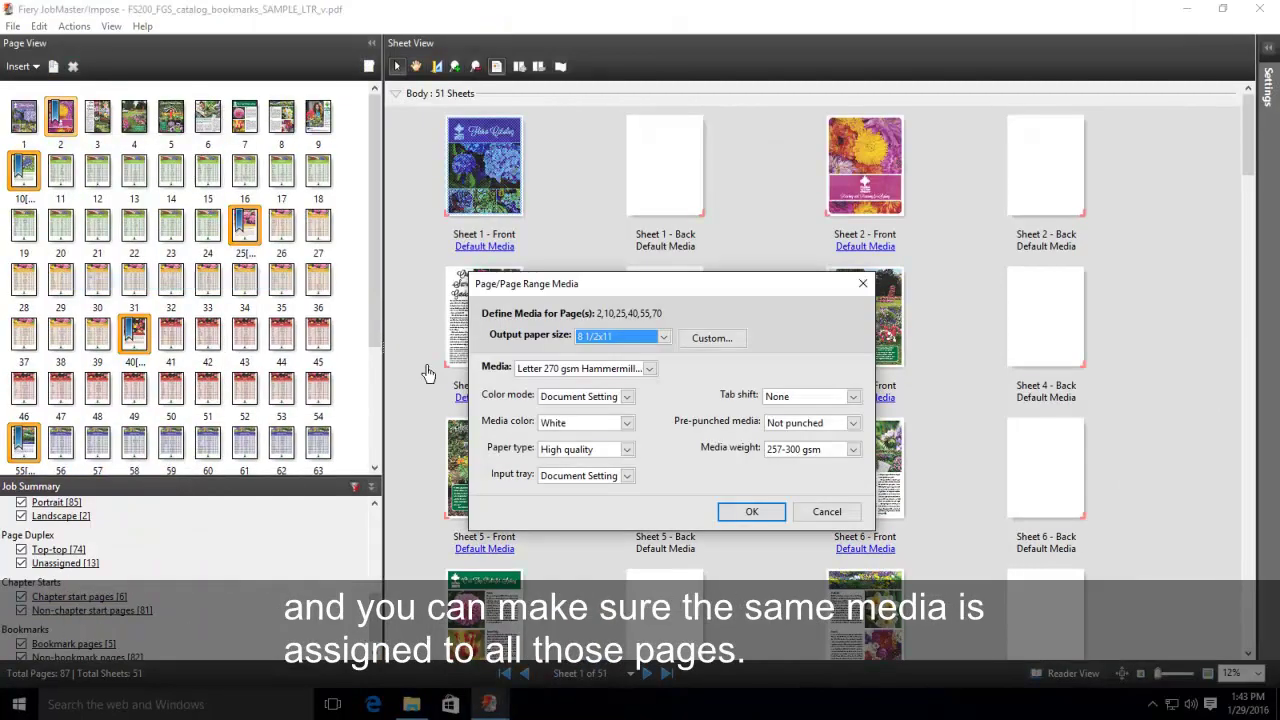
pyautogui.click(649, 369)
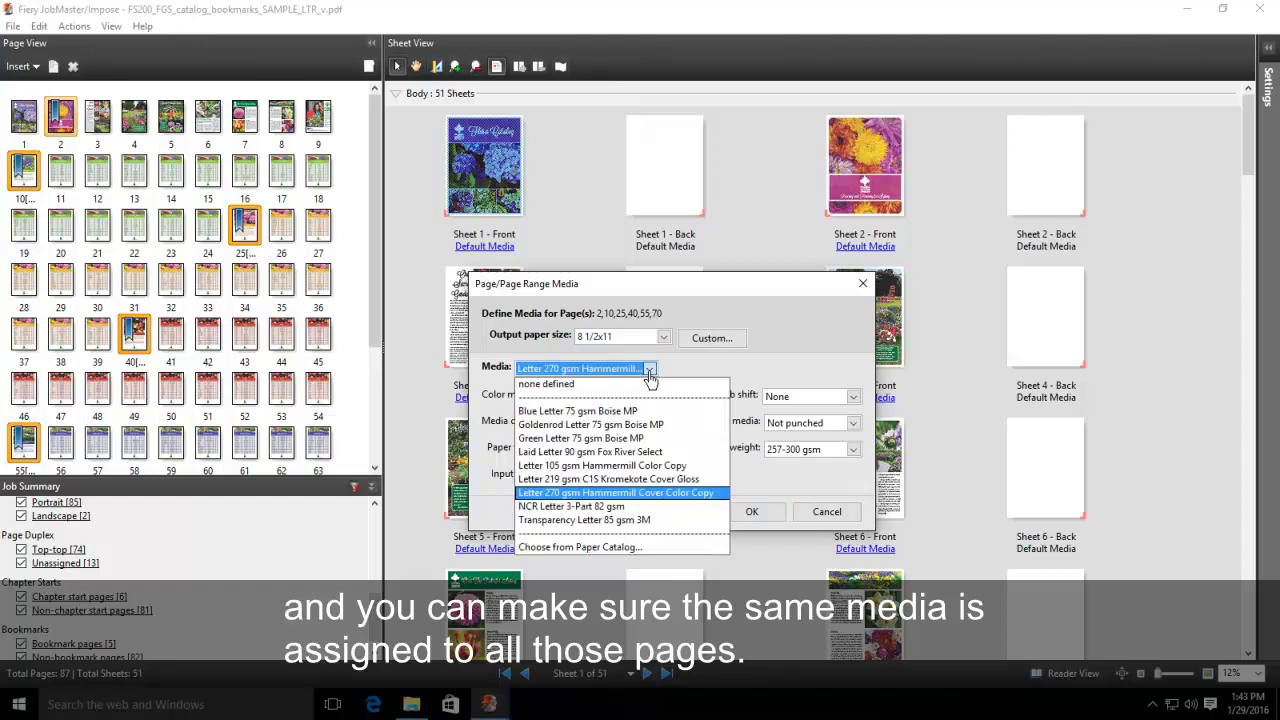
pyautogui.click(588, 494)
pyautogui.click(740, 514)
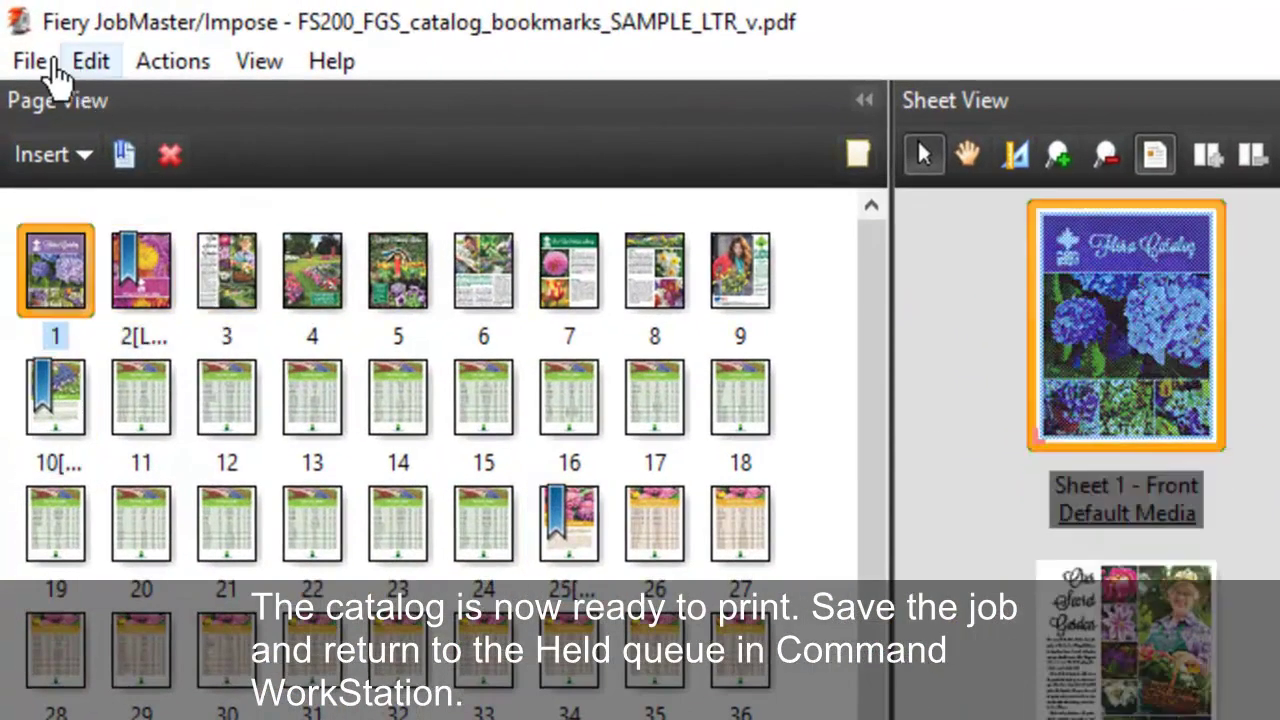
# Save the catalog job back to the server as a regular job.
pyautogui.click(30, 62)
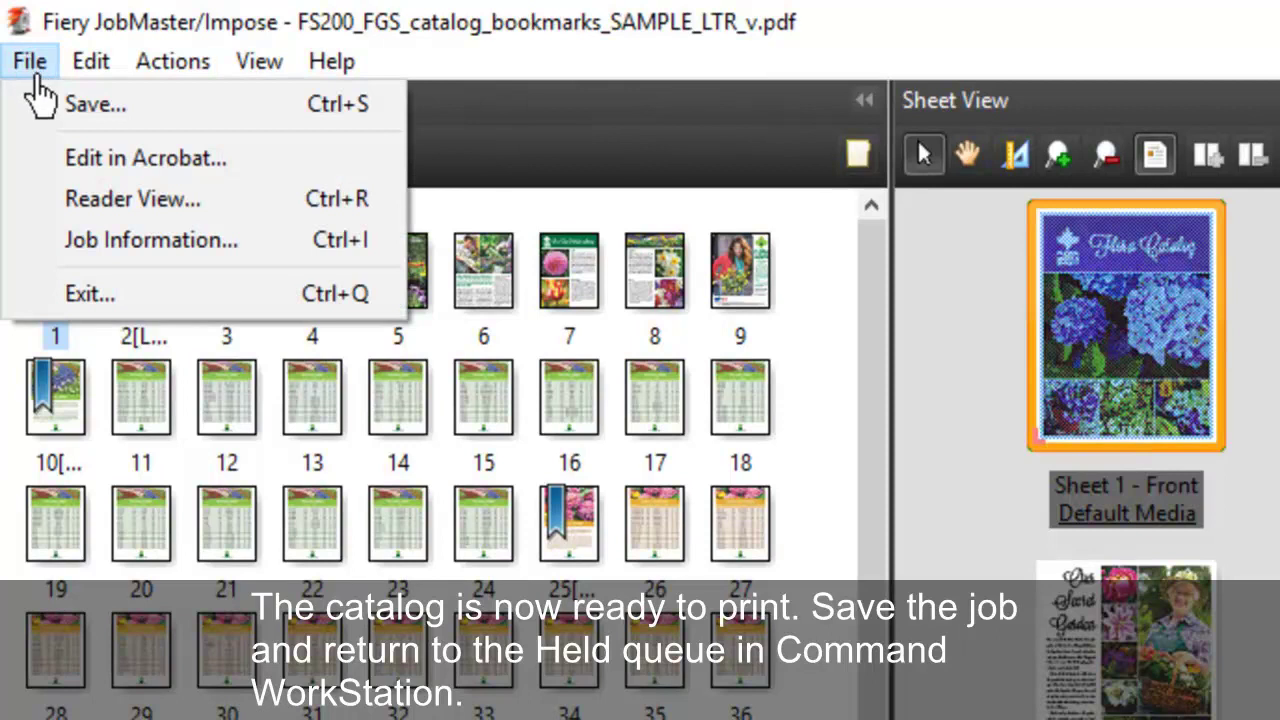
pyautogui.click(40, 99)
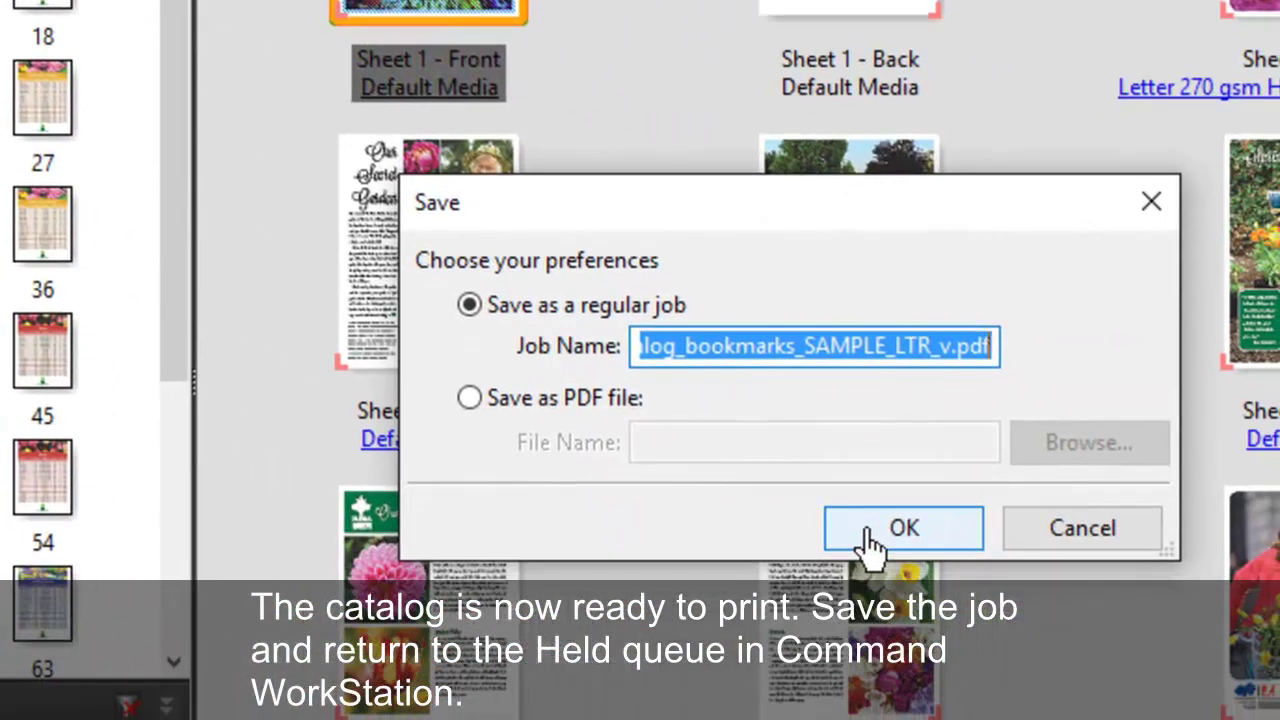
pyautogui.click(866, 531)
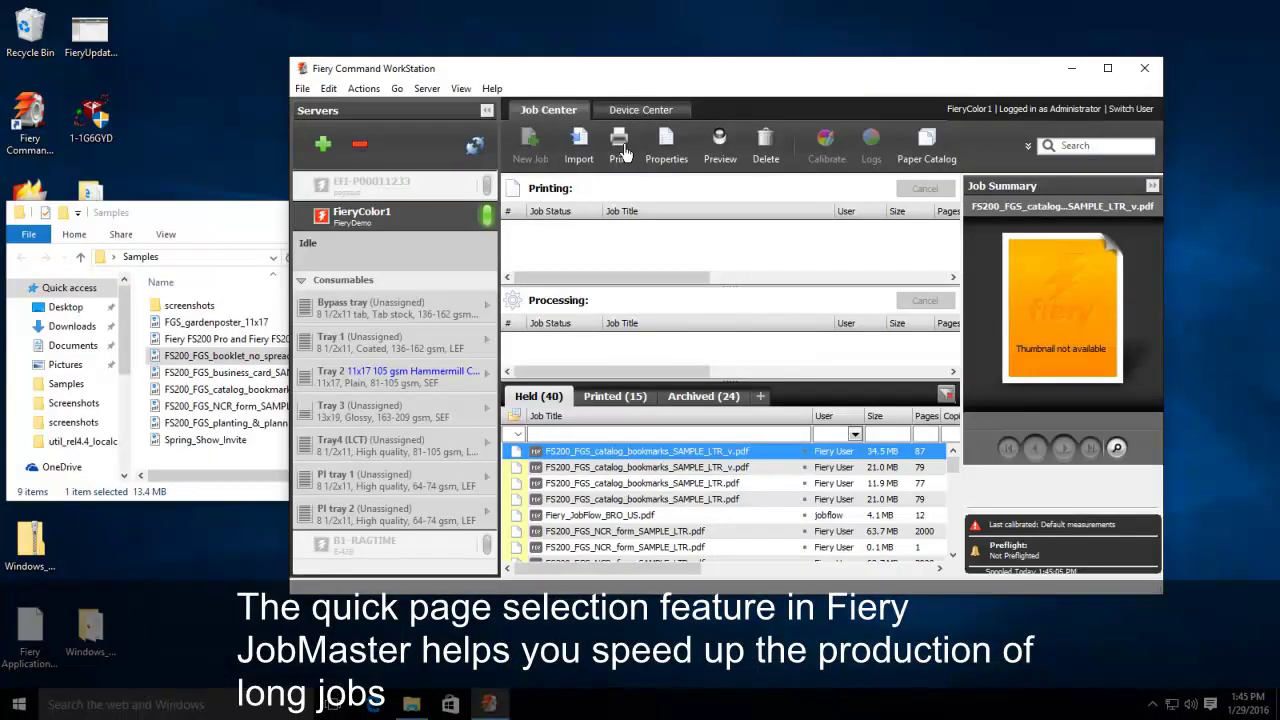
# Print the saved 87-page catalog job from the Held queue.
pyautogui.click(619, 142)
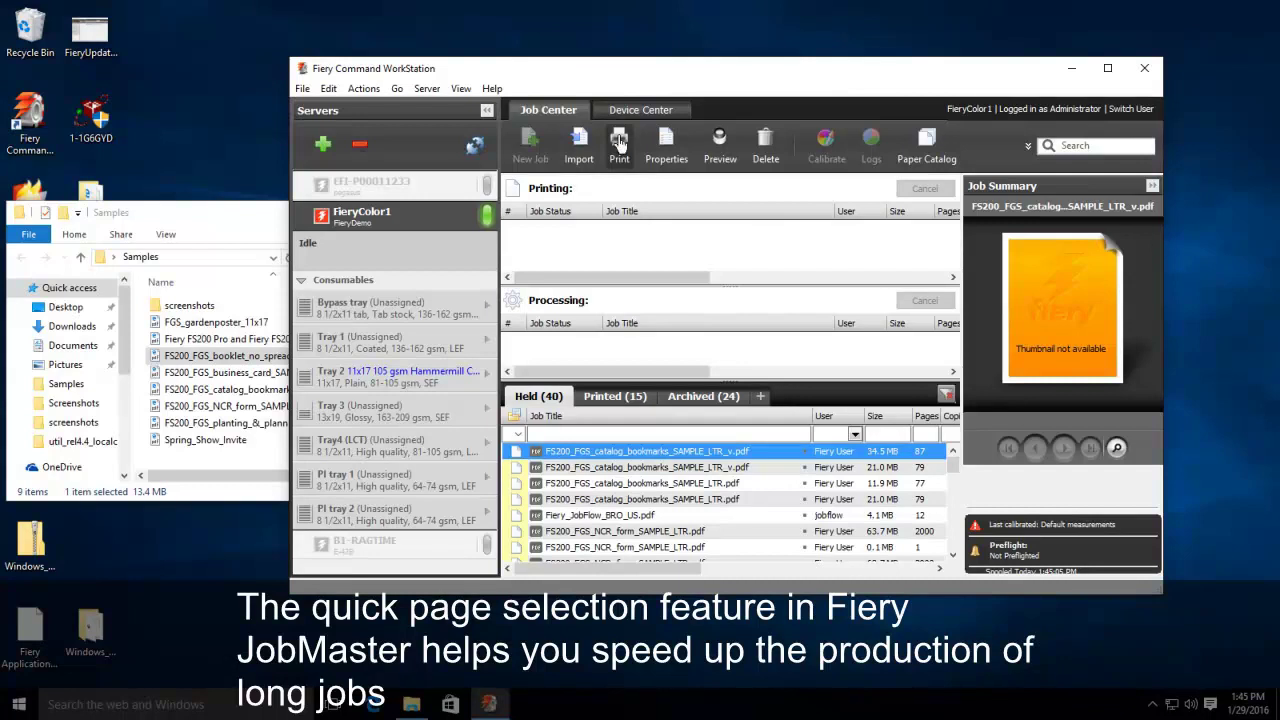